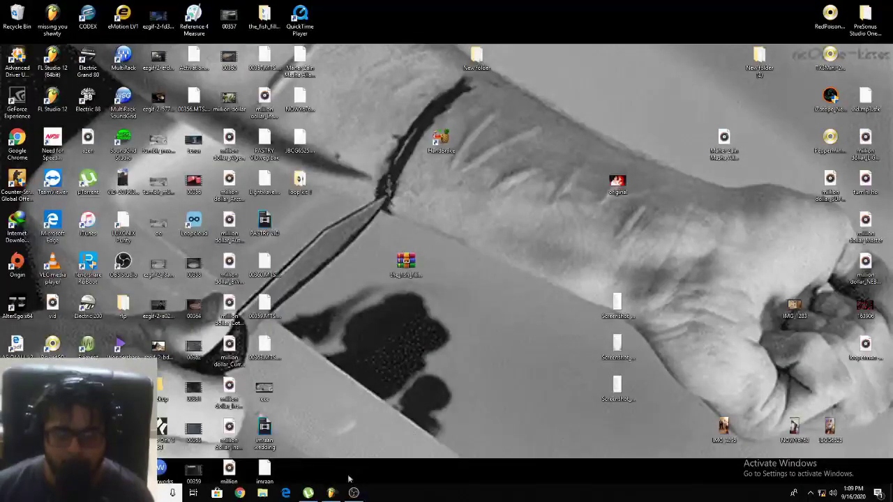
Step: Switch to FL Studio and play through the finished playlist arrangement
left_click(332, 493)
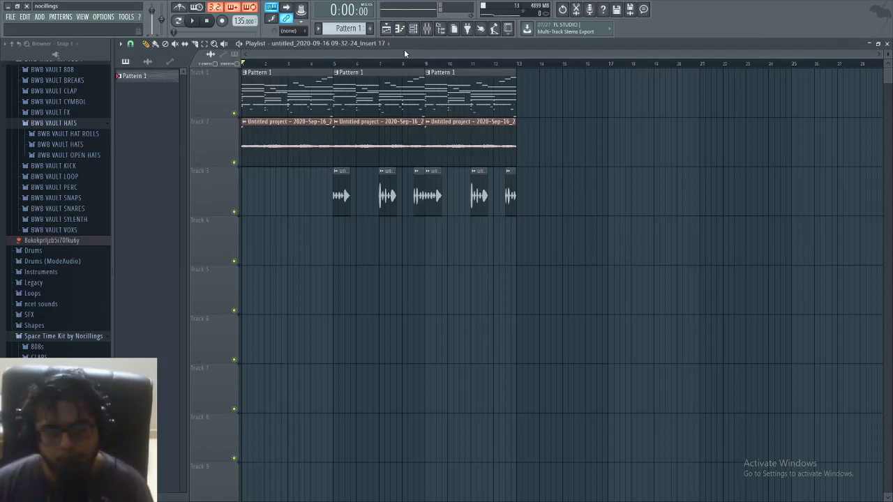
key("space")
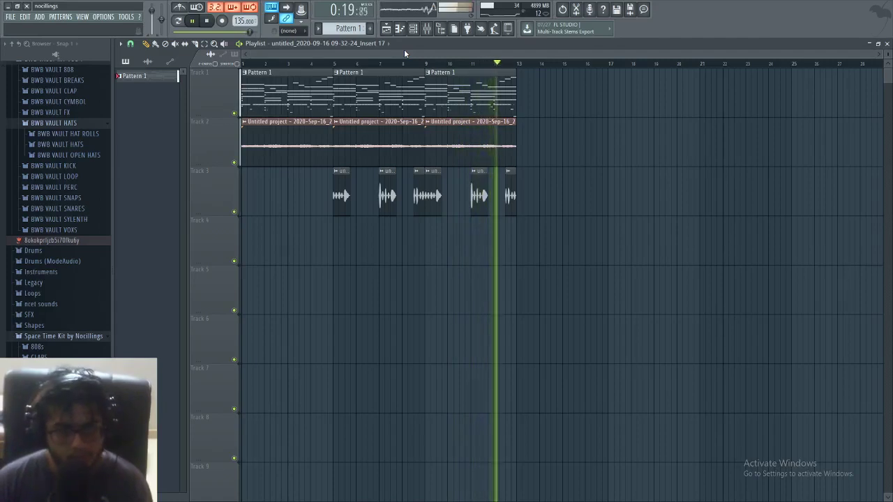
key("space")
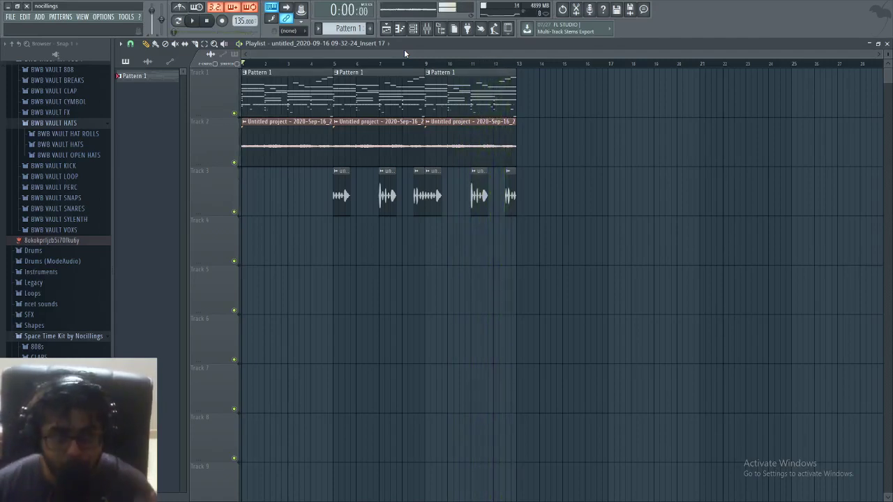
Step: Play the arrangement from the start with Track 2 muted
left_click(235, 164)
key("space")
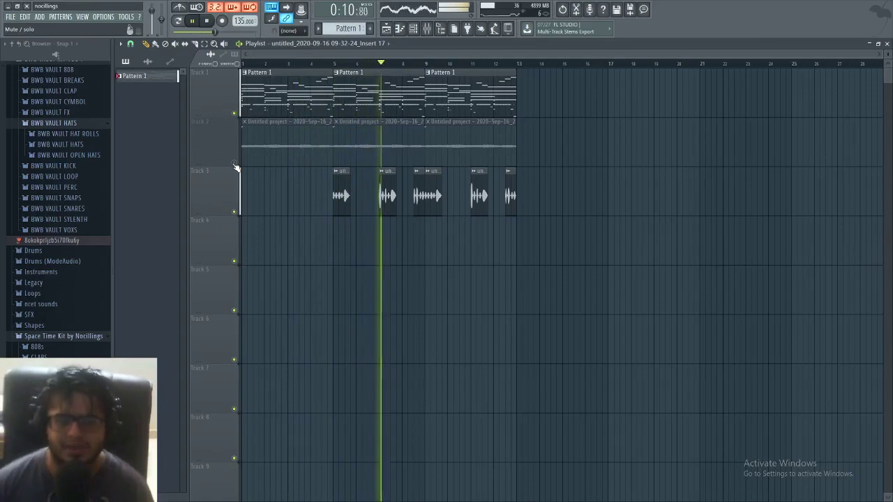
key("space")
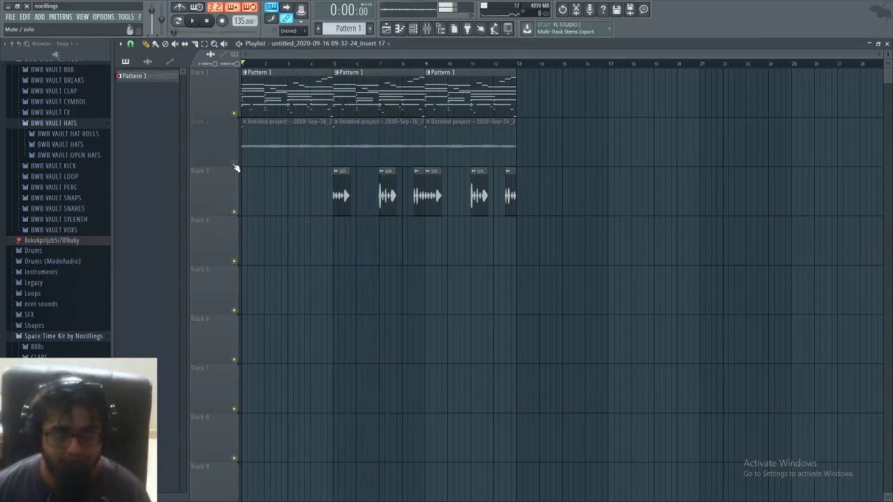
Step: Solo Track 2 and play its audio clips on their own
right_click(234, 165)
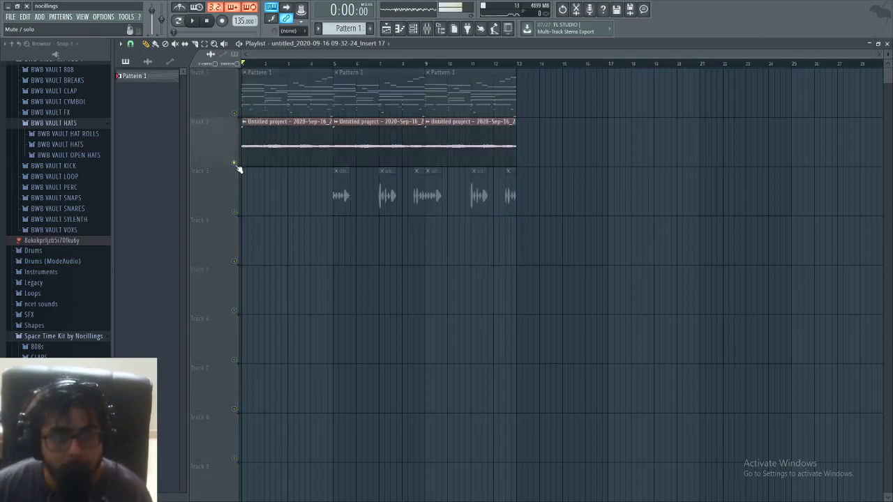
key("space")
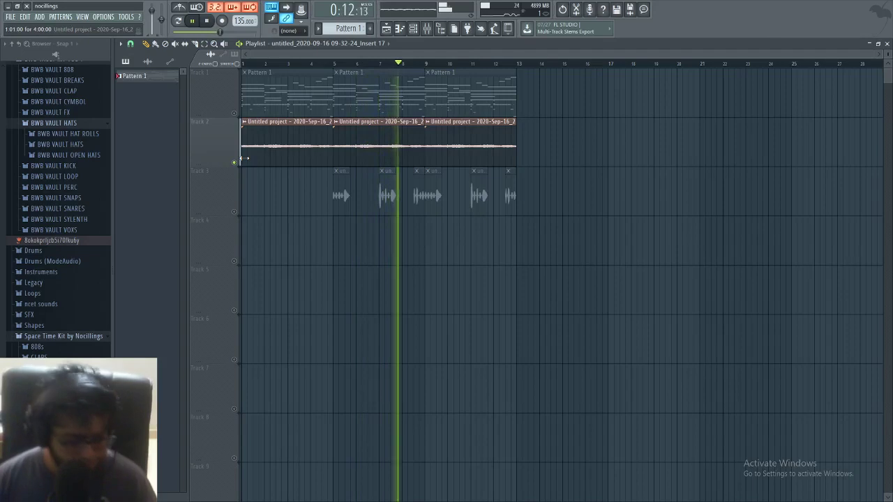
key("space")
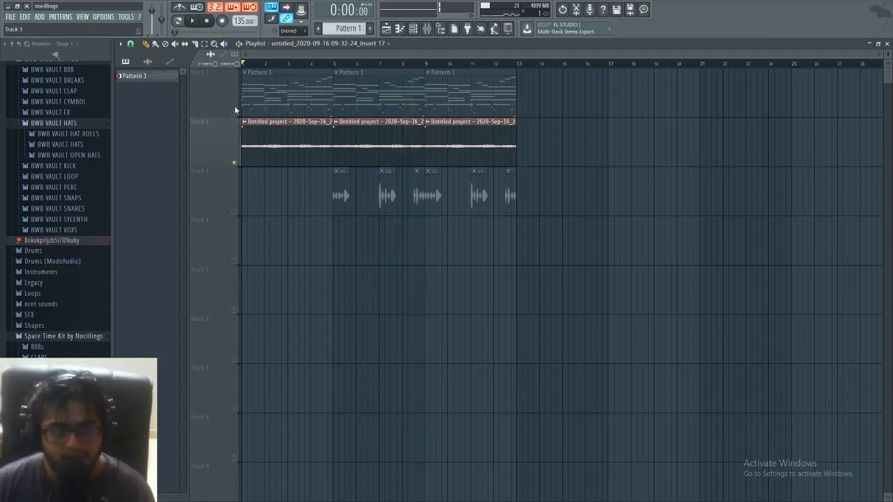
Step: Play Track 1 and Track 2 together, muting and unmuting Track 2 to compare the sound
key("F6")
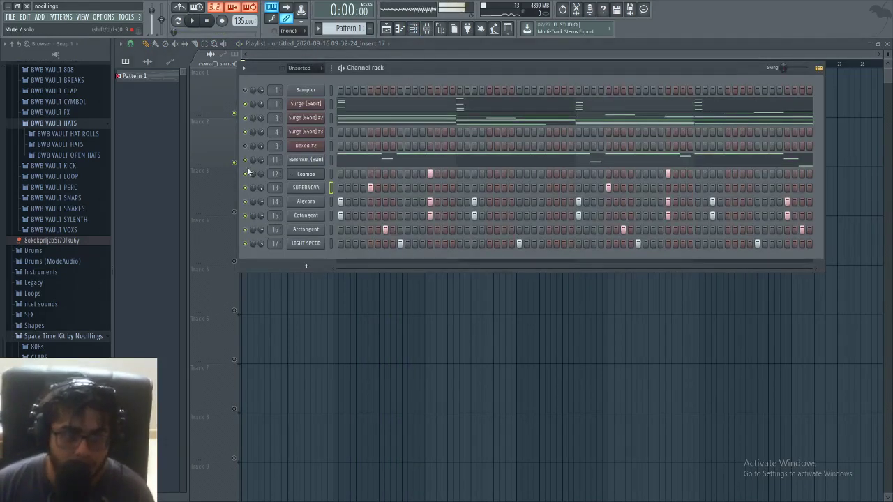
key("space")
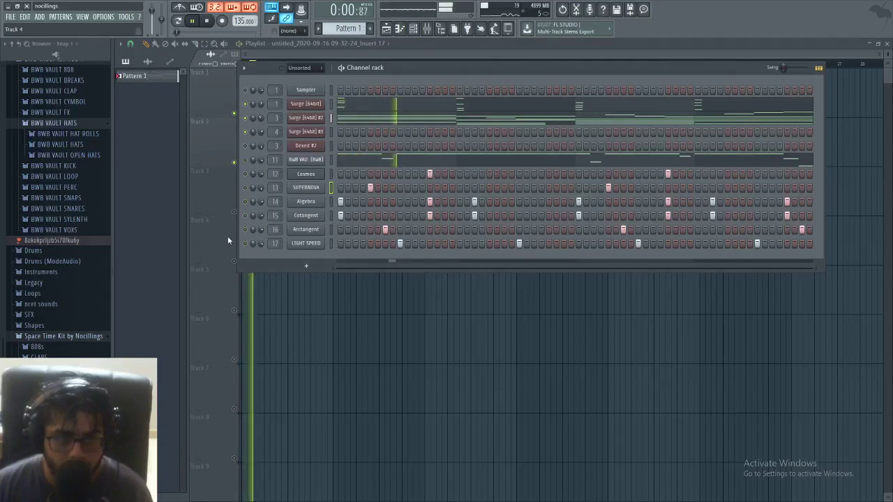
key("F6")
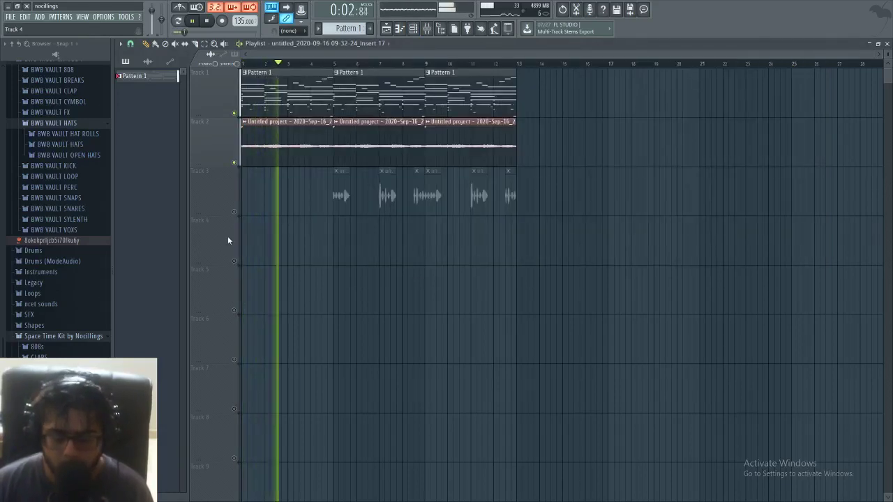
left_click(235, 165)
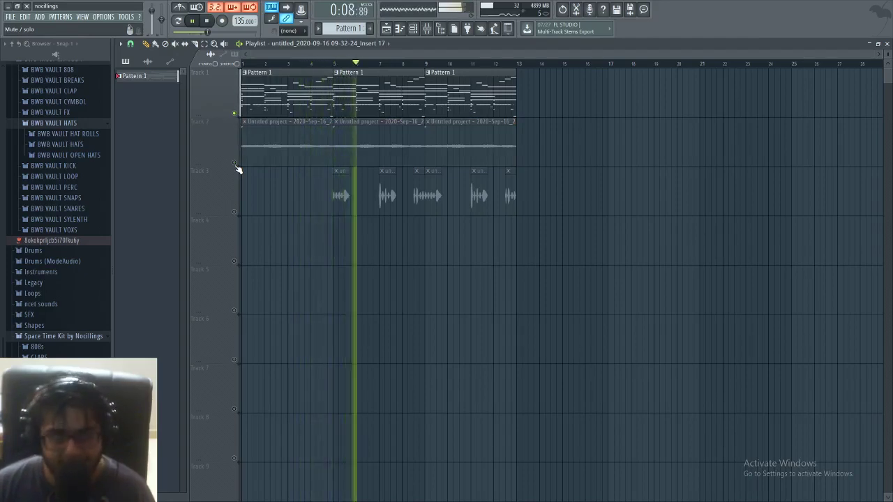
left_click(236, 165)
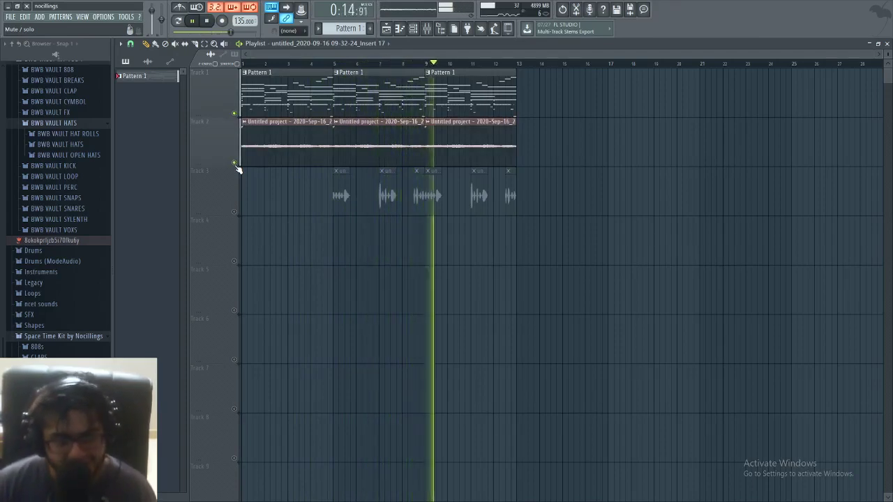
key("space")
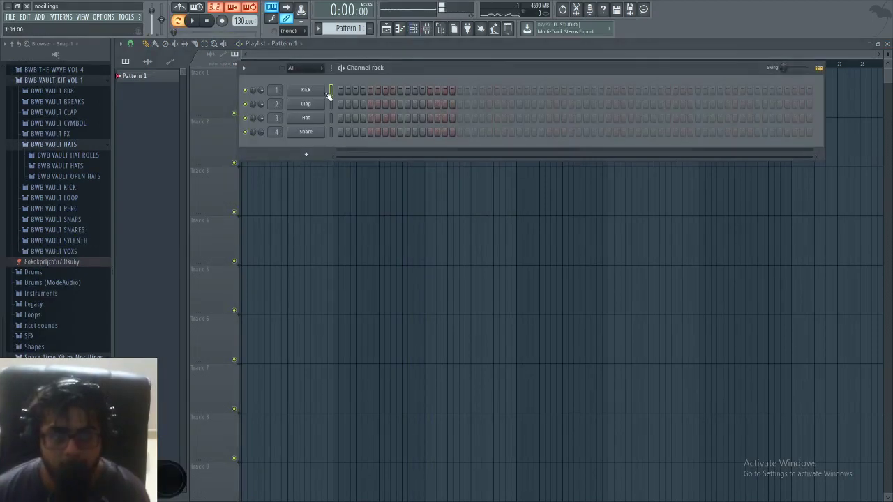
Step: Load Surge in place of the Clap channel, audition the Primes and Endgame pads, and choose the Half FM pluck patch
right_click(329, 96)
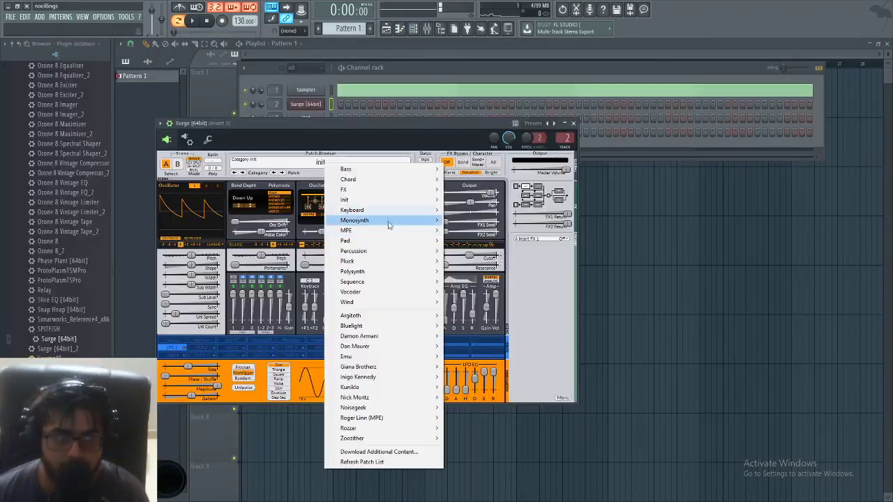
mouse_move(395, 243)
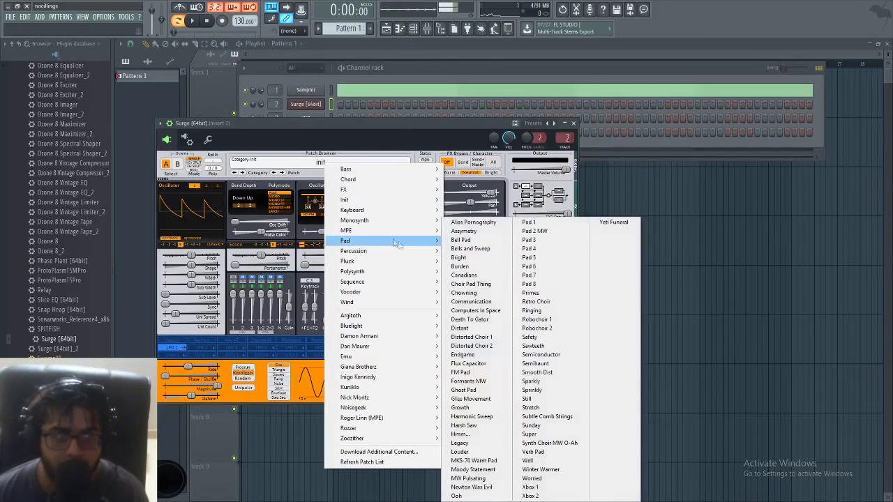
left_click(557, 296)
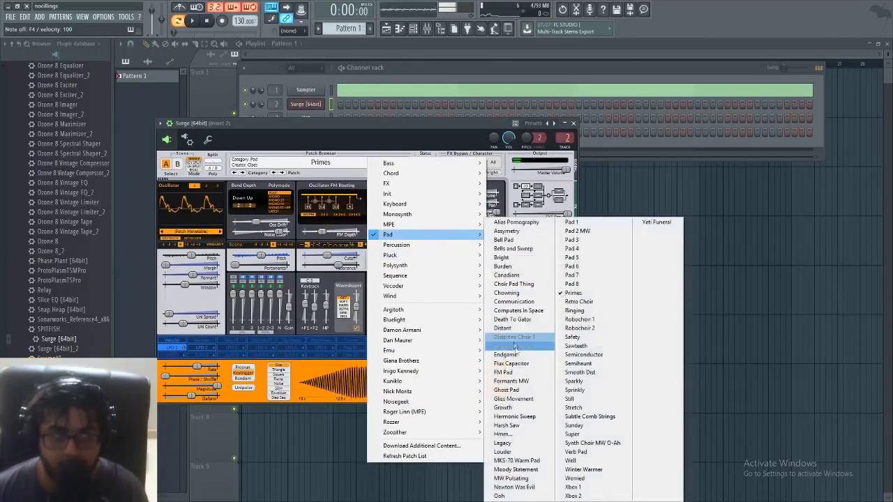
left_click(525, 344)
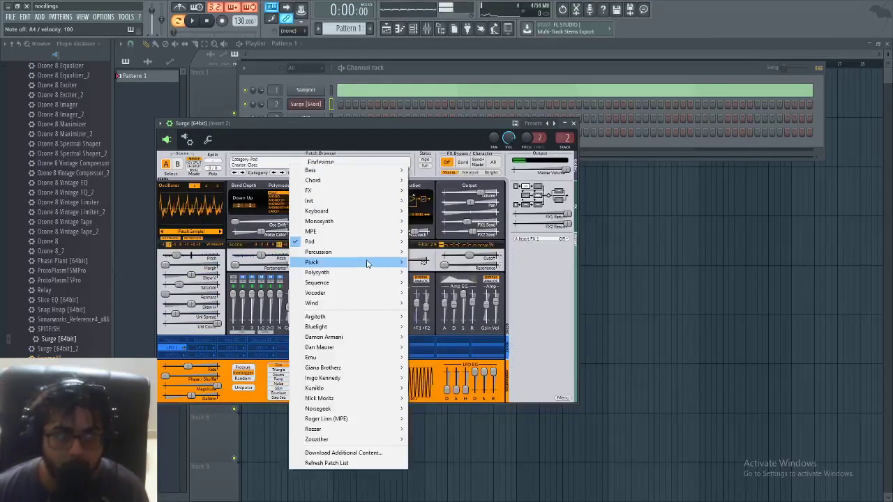
mouse_move(368, 264)
left_click(498, 275)
Step: Repeat the opening C#4, E4, G#4 and B4 chord late in bar 1 of the Surge piano roll
key("space")
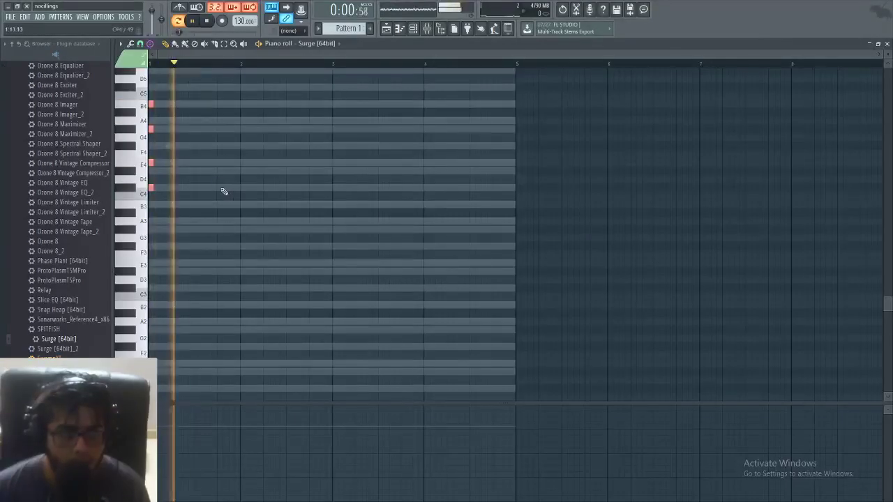
left_click(220, 189)
key("space")
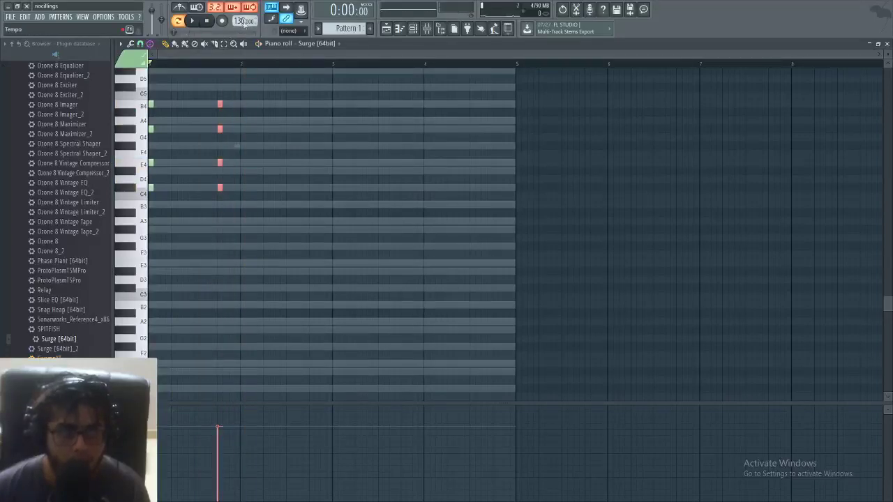
Step: Set the project tempo to 140 BPM and play the Surge chord pattern
right_click(243, 22)
left_click(328, 93)
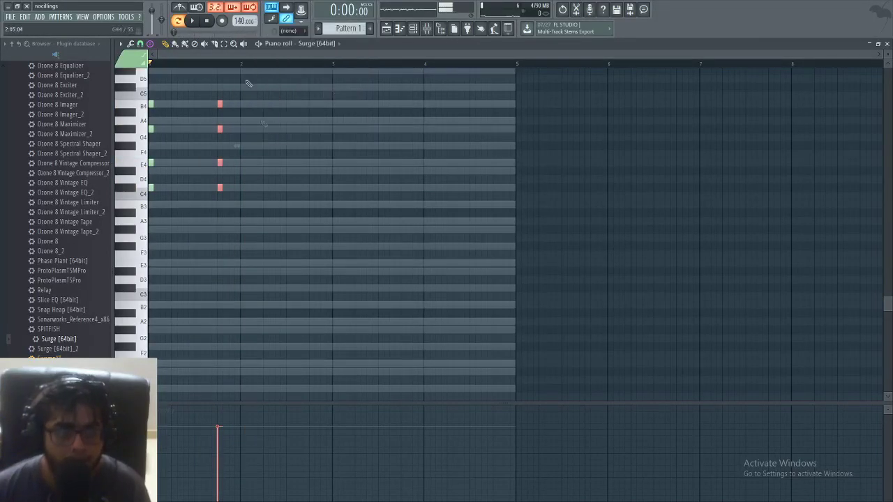
key("space")
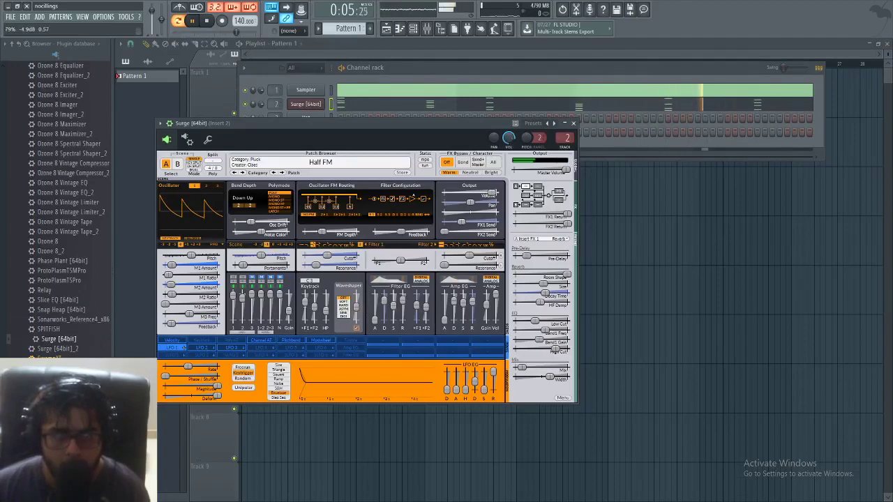
Step: Change the Surge patch to the Happy pluck and turn its FX1 Return all the way down
key("F6")
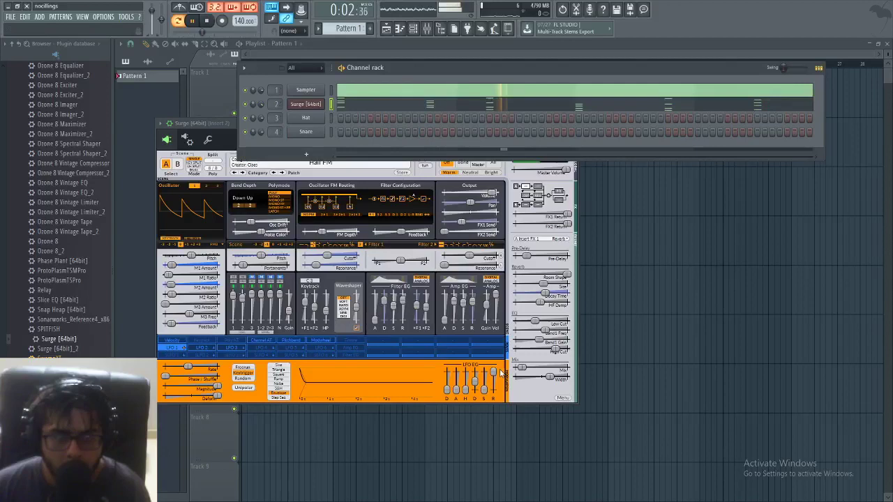
left_click(514, 213)
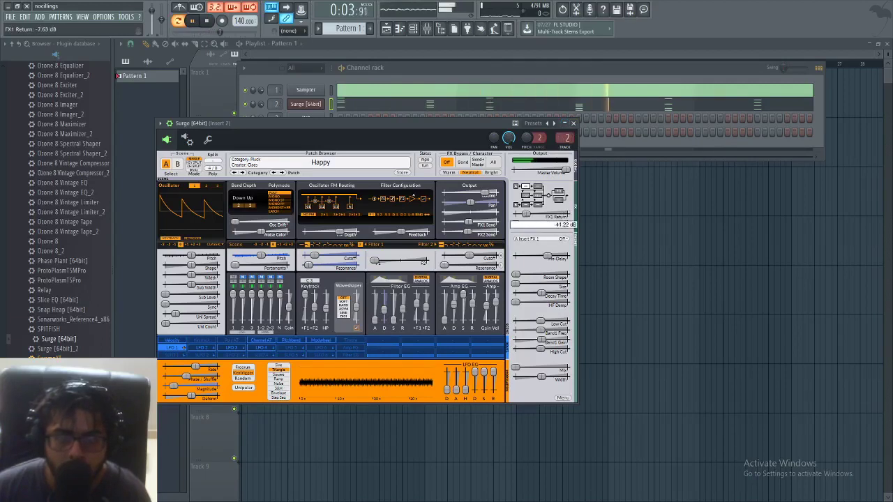
left_click(573, 124)
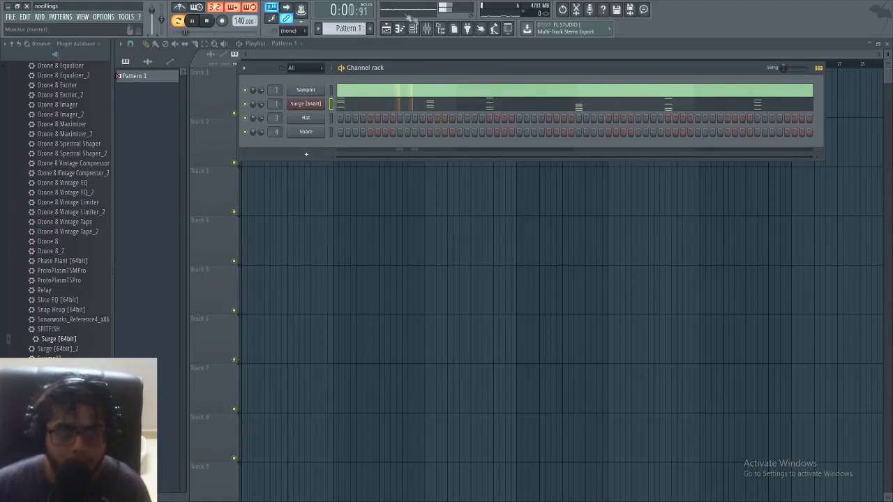
Step: Add Fruity Chorus to the Surge mixer insert and clone the Surge channel
left_click(427, 28)
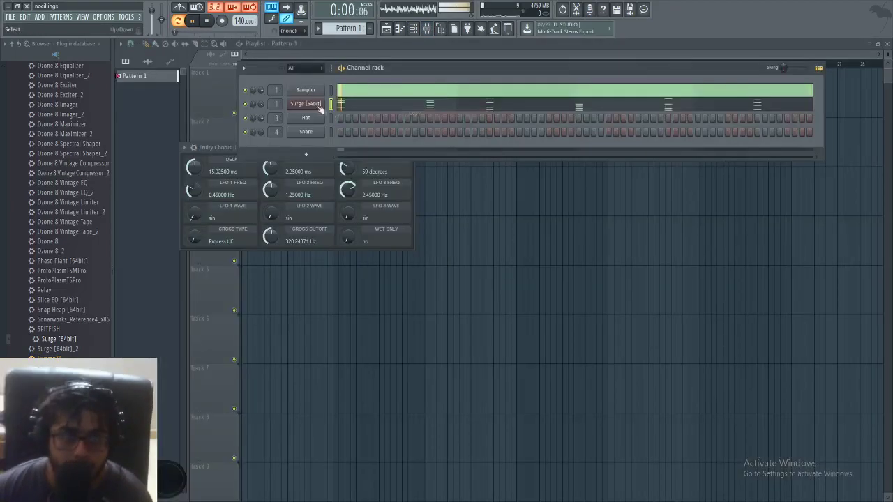
right_click(321, 109)
left_click(355, 175)
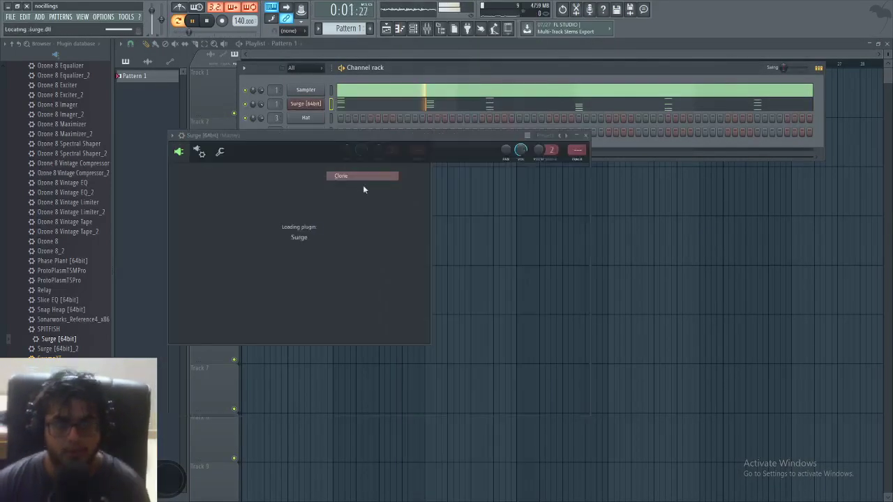
left_click(586, 135)
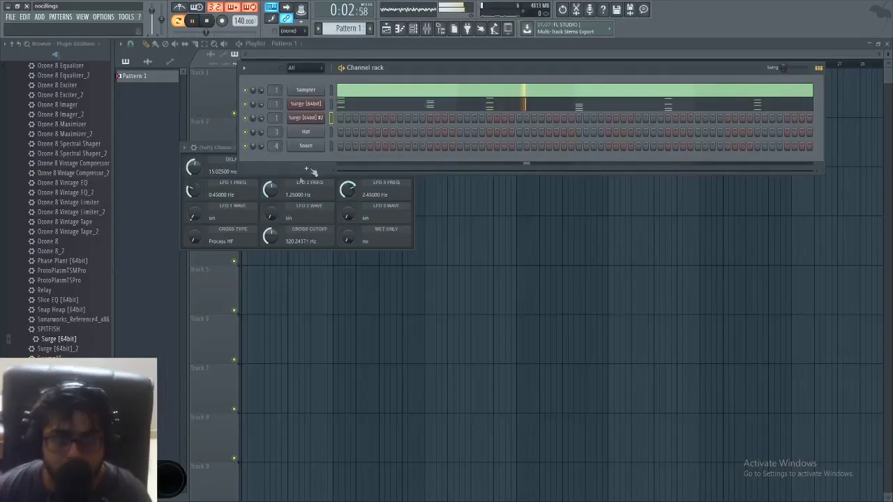
left_click(215, 151)
left_click(409, 149)
Step: Enable an upward arpeggiator with a range of 2 octaves on the cloned Surge channel
left_click(313, 119)
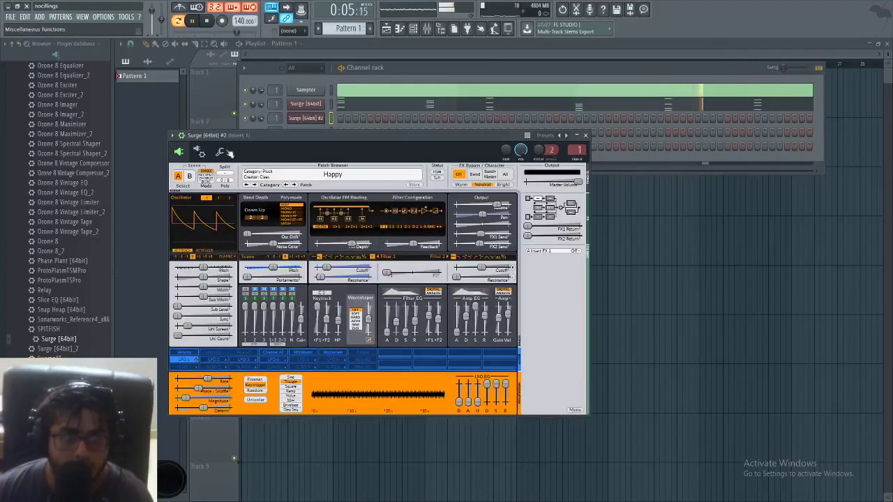
left_click(223, 152)
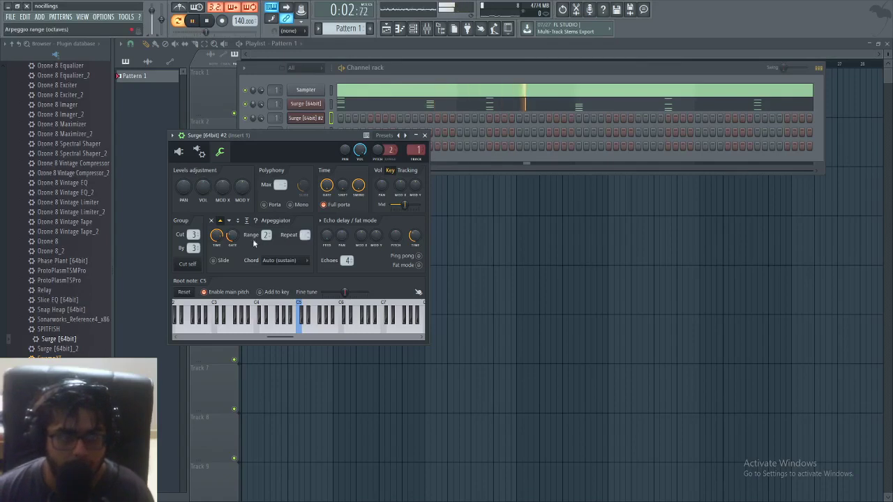
left_click(179, 151)
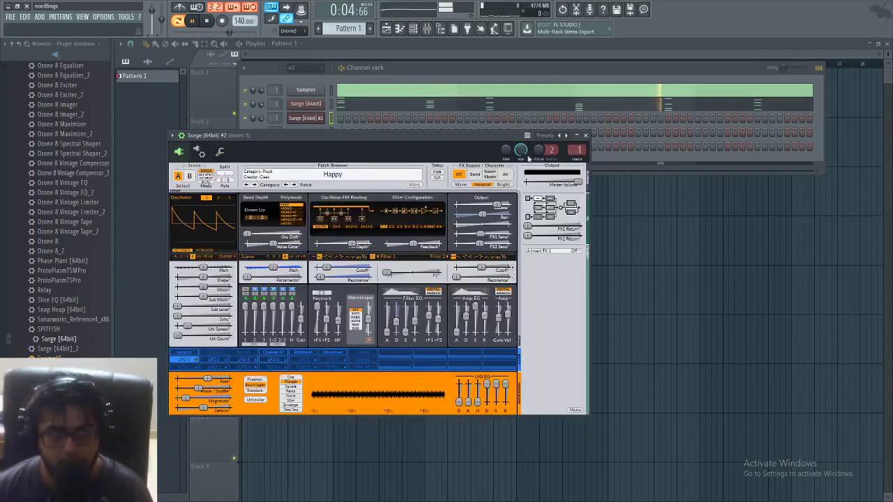
Step: Copy the chord notes from the first Surge channel into the cloned Surge channel
right_click(317, 104)
left_click(416, 114)
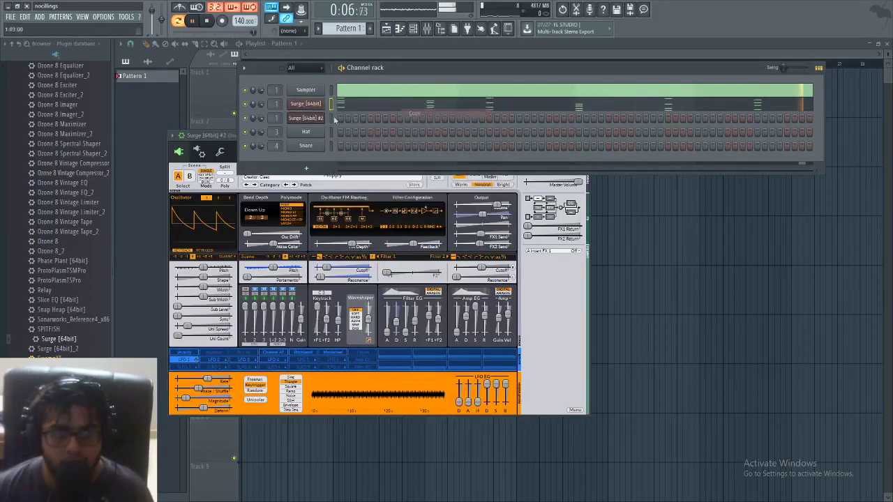
right_click(307, 119)
left_click(417, 135)
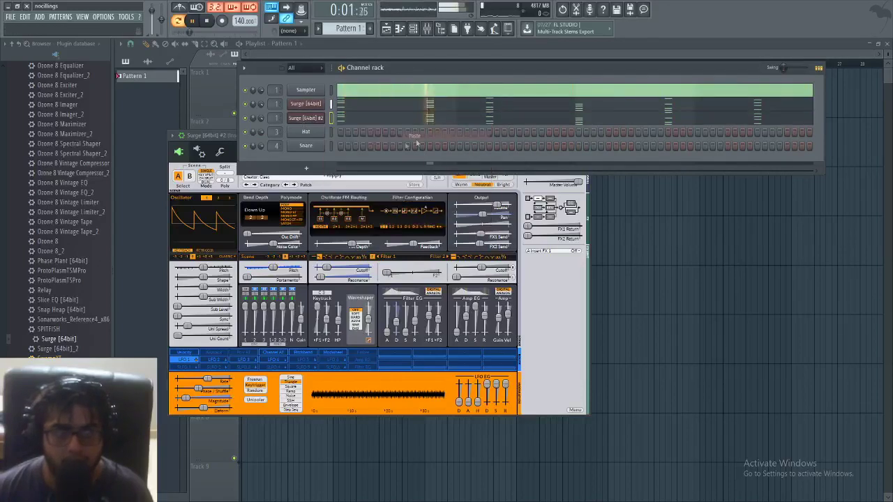
Step: Lengthen the cloned channel's chords legato so each reaches the next, and extend the last chord to the end of bar 4
left_click(235, 139)
left_click(365, 122)
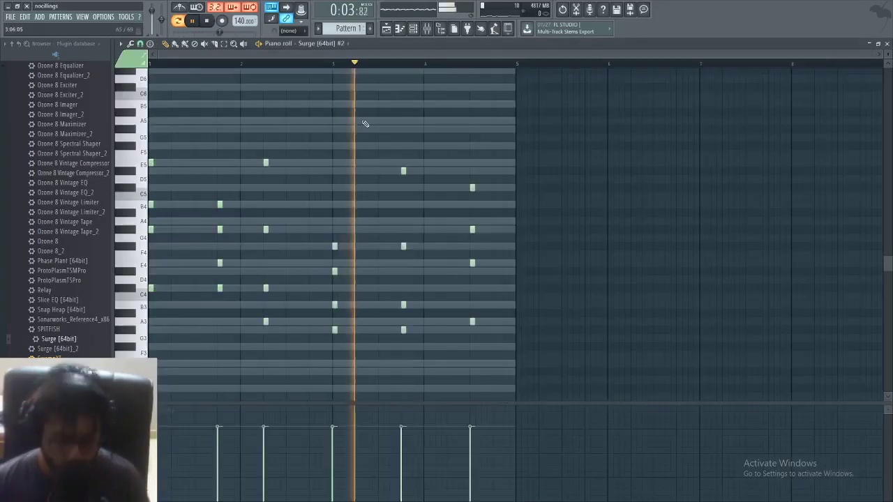
key("ctrl+l")
left_click_drag(494, 175, 508, 321)
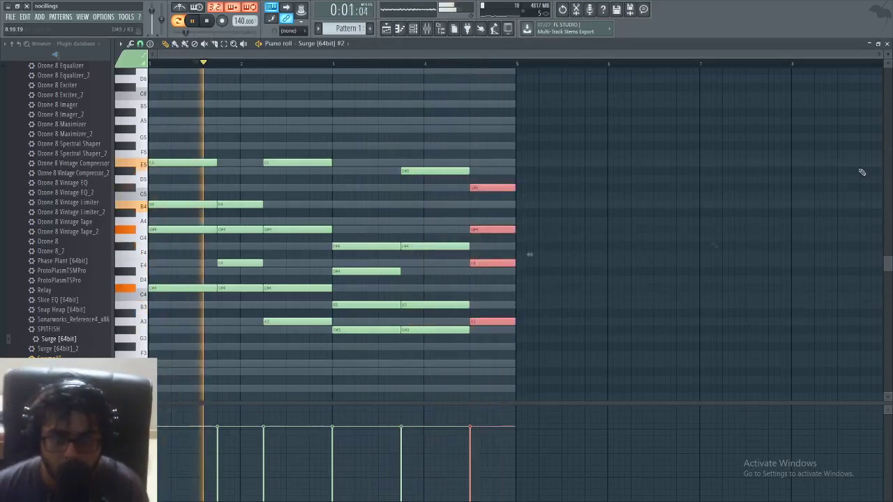
Step: Switch the second Surge channel to the next Pluck patch, Harmonics 1
left_click(885, 44)
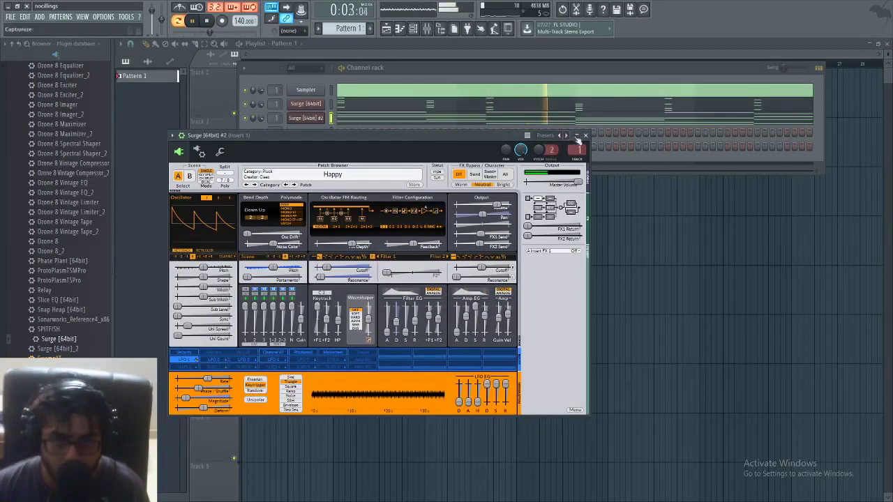
left_click(587, 137)
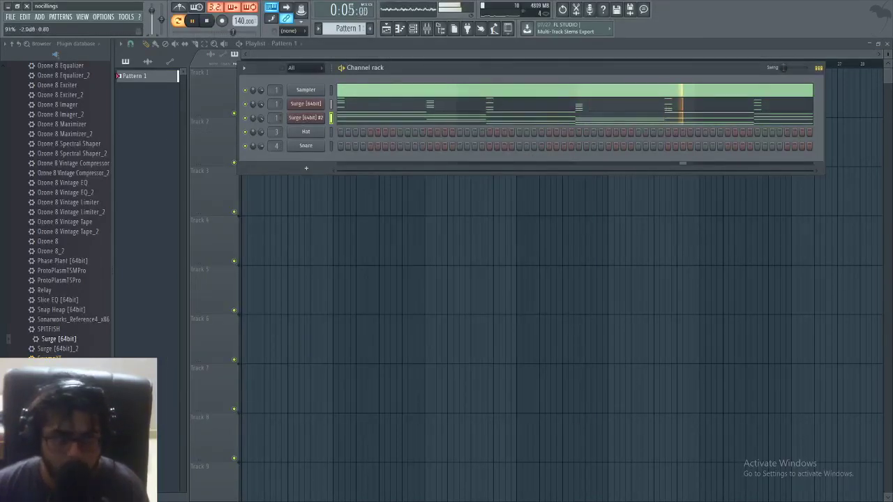
left_click(325, 117)
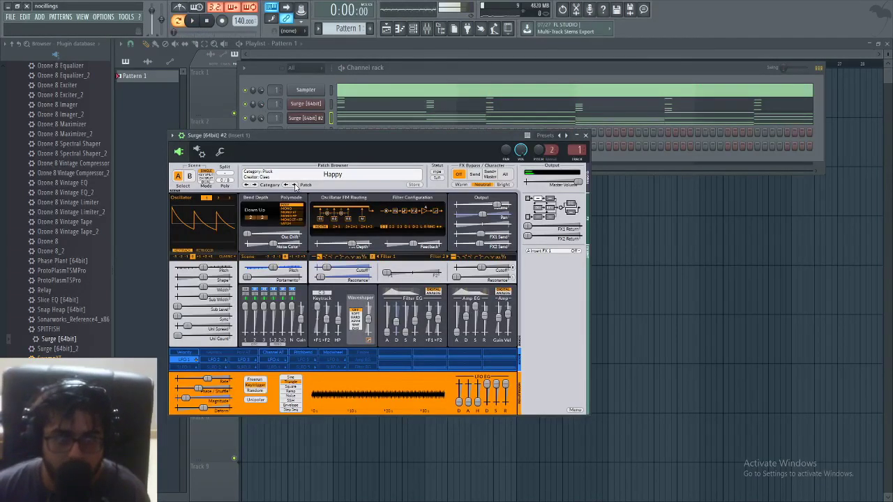
left_click(293, 185)
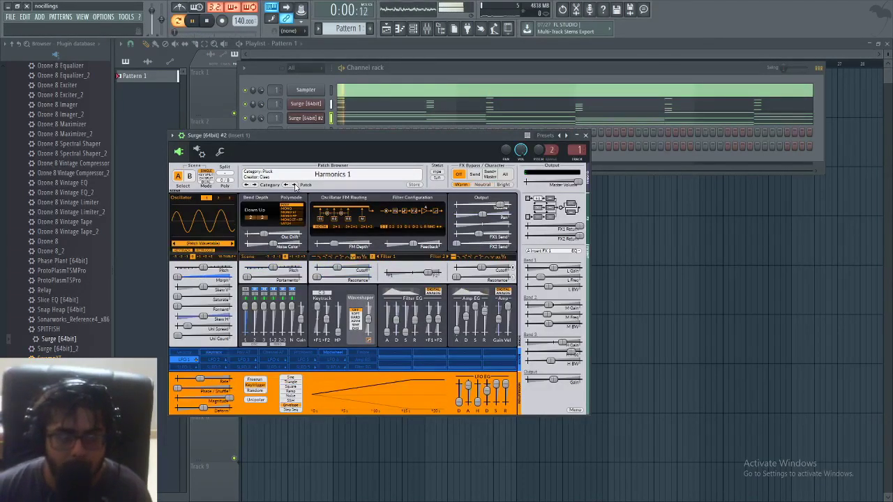
Step: Raise the first chord's B4 by one octave and the second chord's G#4 by two octaves in the second Surge channel
key("F7")
scroll(282, 217, "up", 2)
left_click(205, 257, "ctrl")
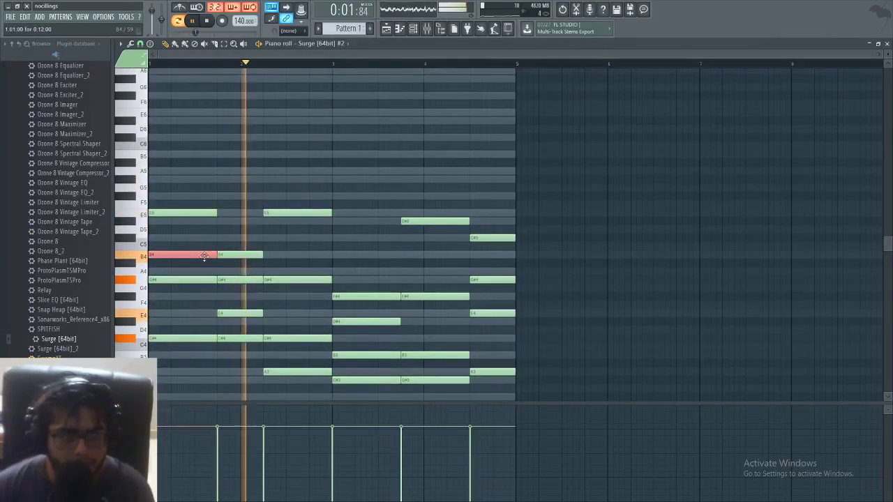
key("ctrl+Up")
key("space")
left_click(244, 279)
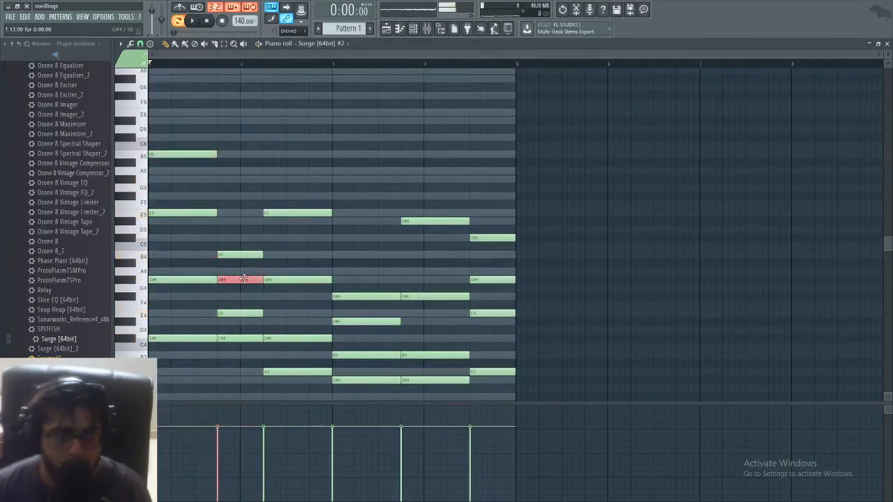
key("ctrl+Up")
key("ctrl+Up")
key("space")
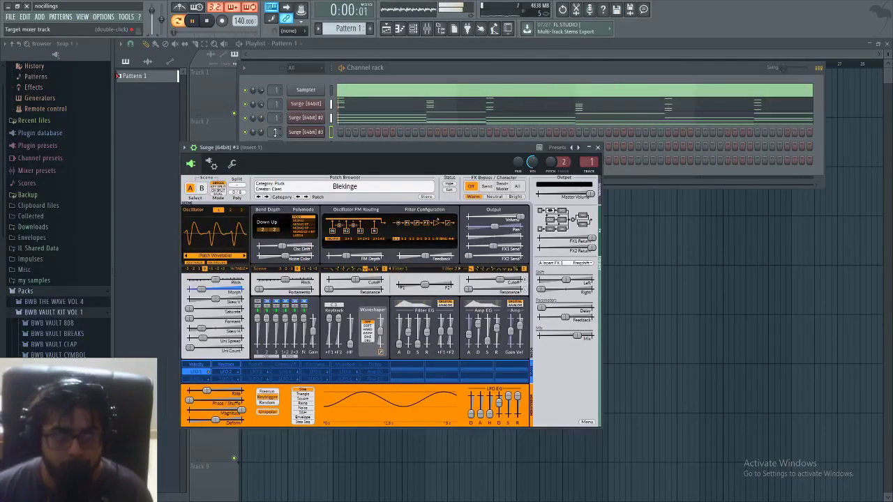
Step: Route the second and third Surge channels to mixer insert 2 and add Fruity Reeverb 2 in that insert's second slot
left_click_drag(275, 118, 275, 112)
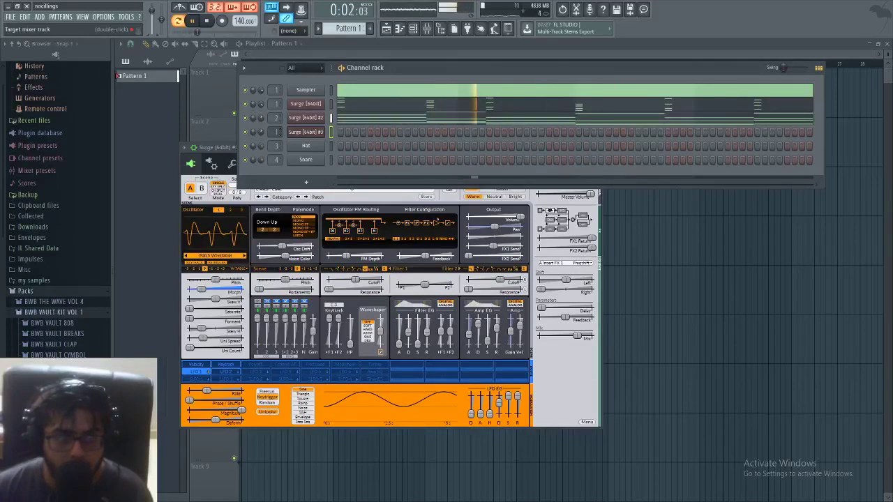
scroll(277, 131, "up", 1)
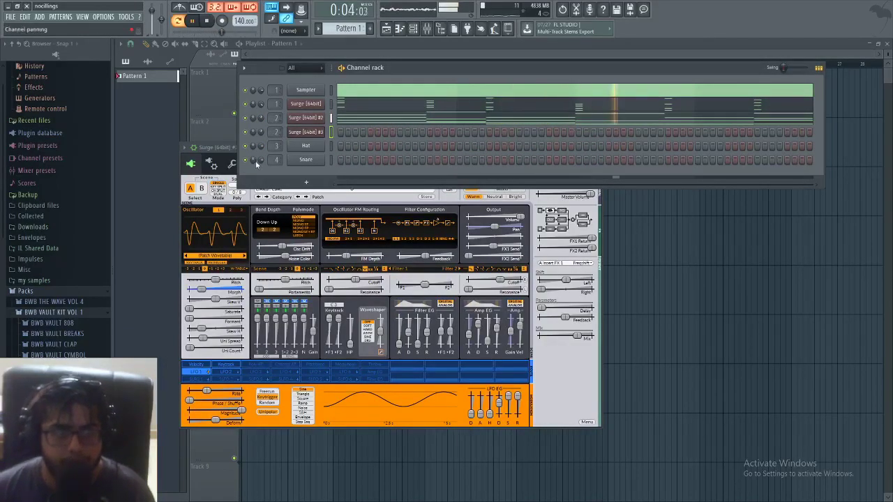
key("F9")
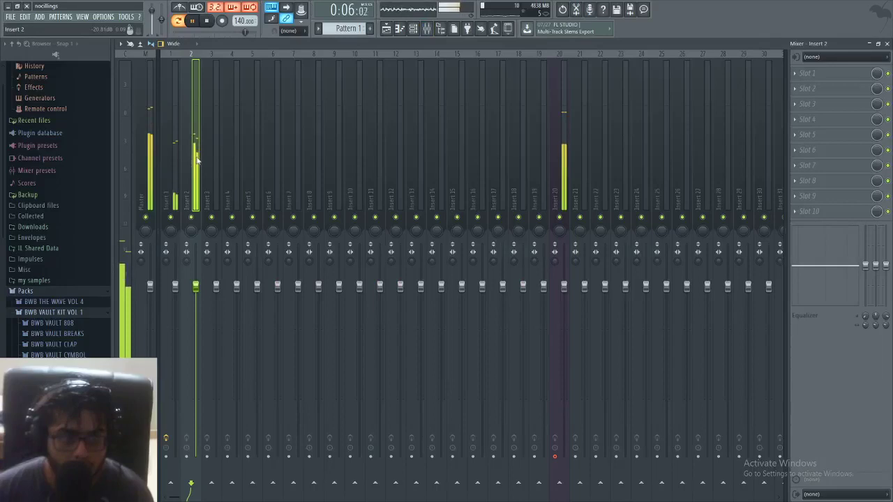
left_click(825, 91)
left_click(670, 152)
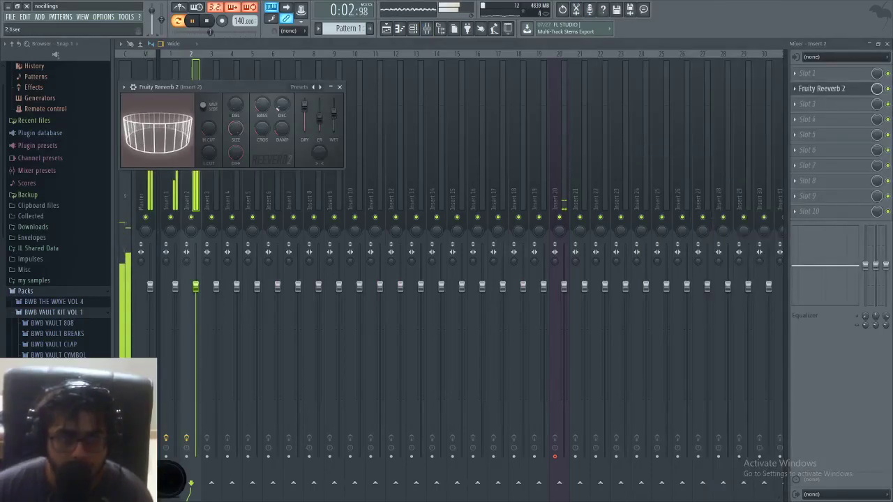
Step: Copy the notes from the second Surge channel into the third and route the third channel to mixer insert 3
key("F6")
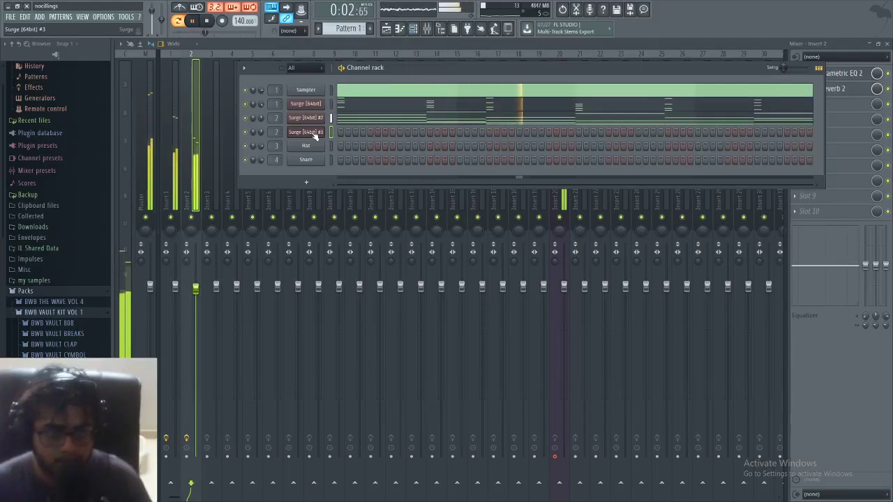
key("space")
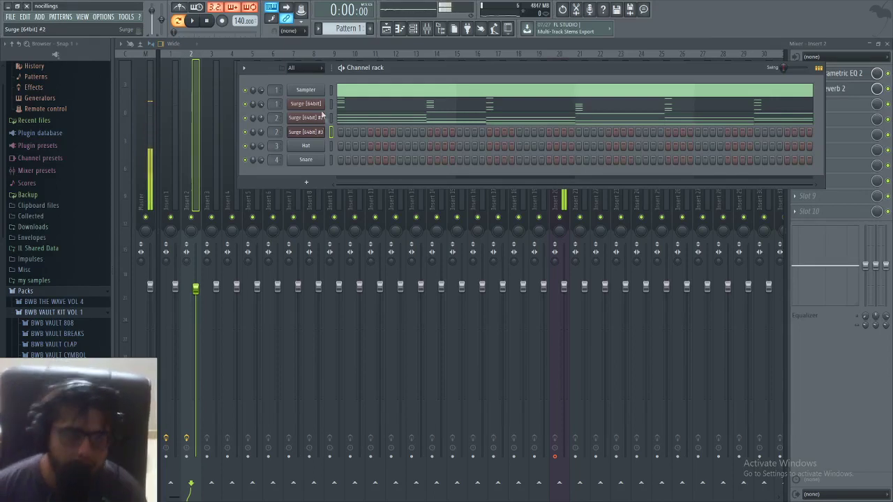
right_click(322, 115)
left_click(437, 131)
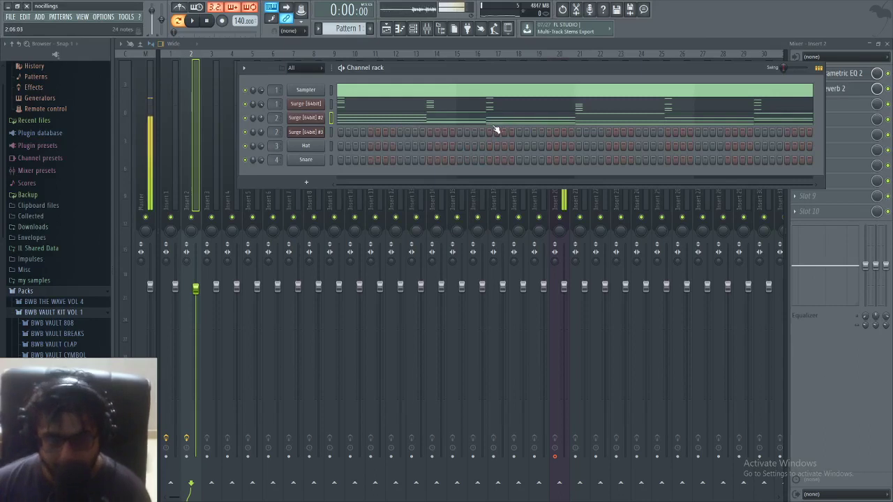
left_click(464, 123)
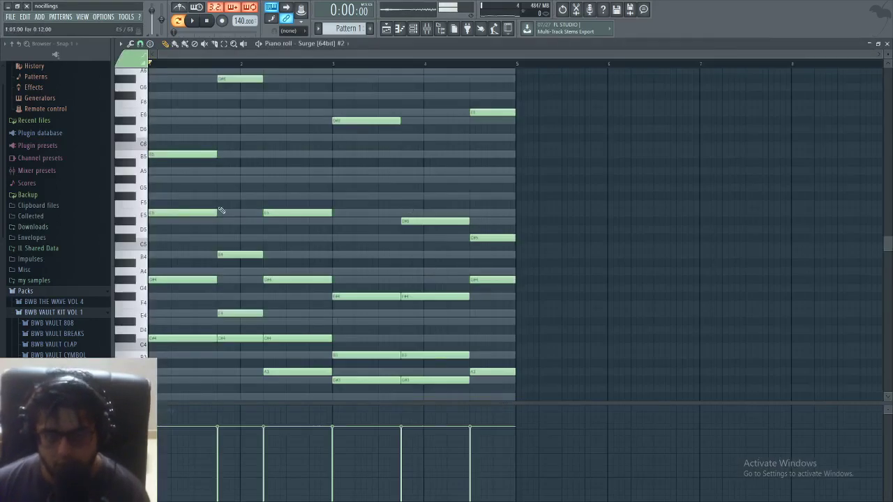
left_click(887, 44)
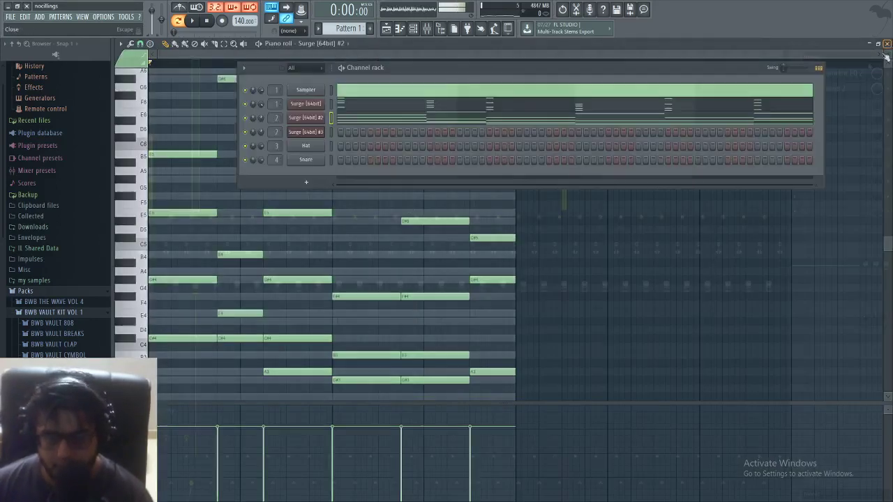
left_click(499, 102)
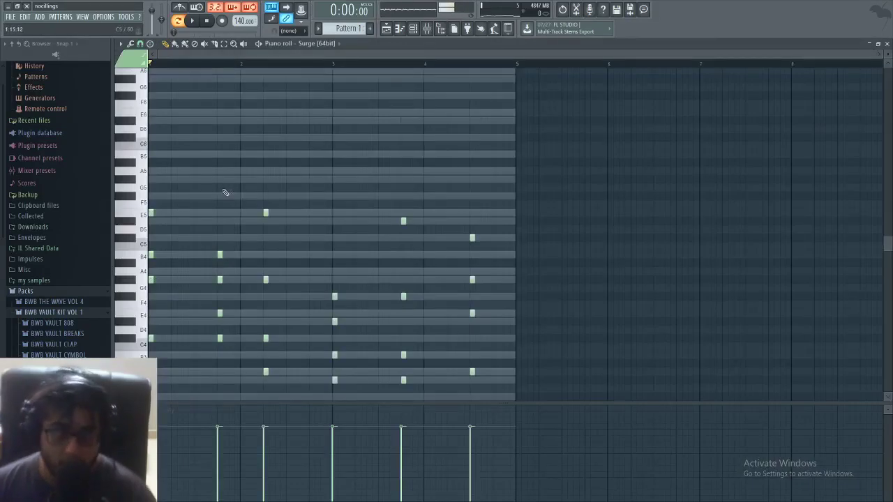
scroll(211, 208, "down", 2)
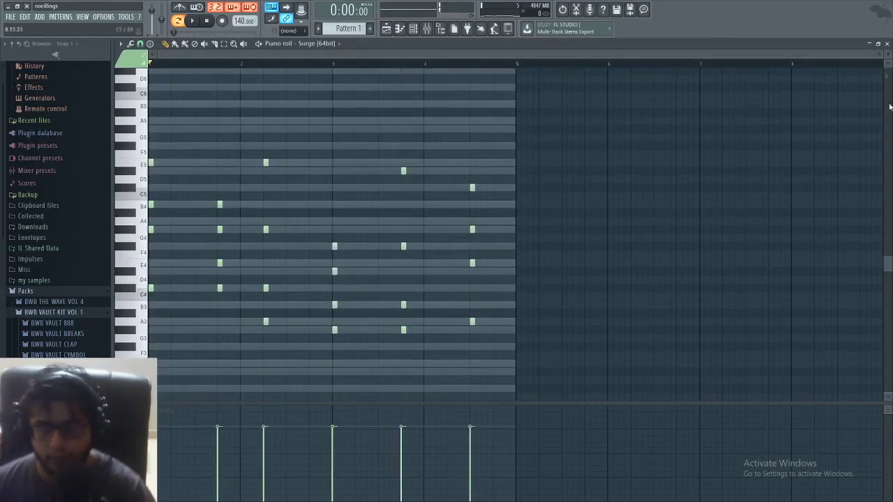
left_click(887, 44)
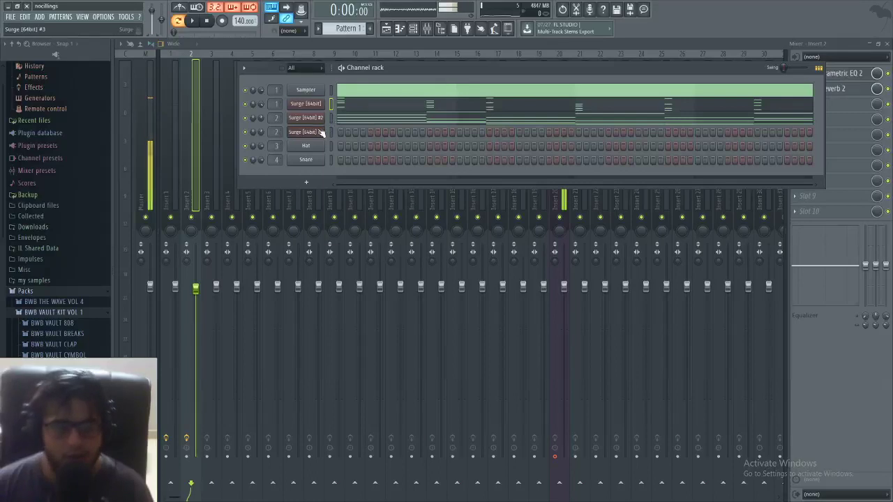
right_click(321, 131)
left_click(372, 143)
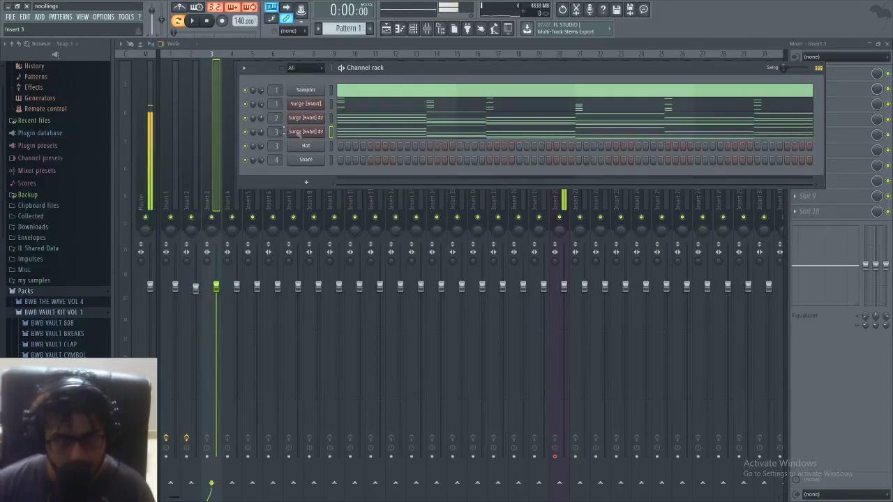
Step: Load the Pluck patch Fluortant on the third Surge channel and set its channel volume to 73% during playback
left_click(305, 131)
left_click(325, 187)
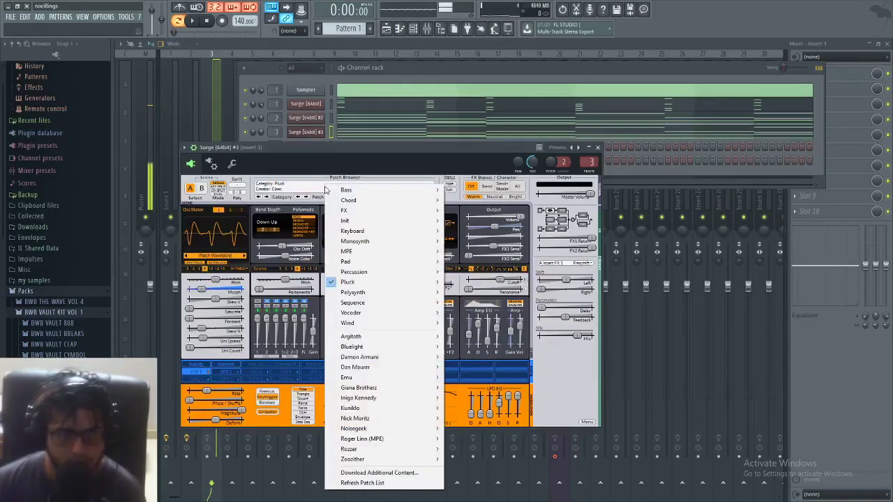
mouse_move(386, 286)
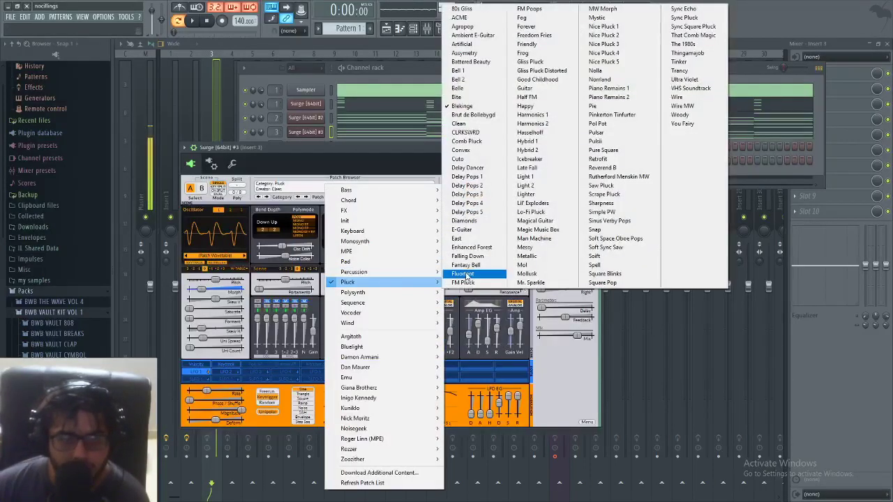
left_click(464, 275)
key("space")
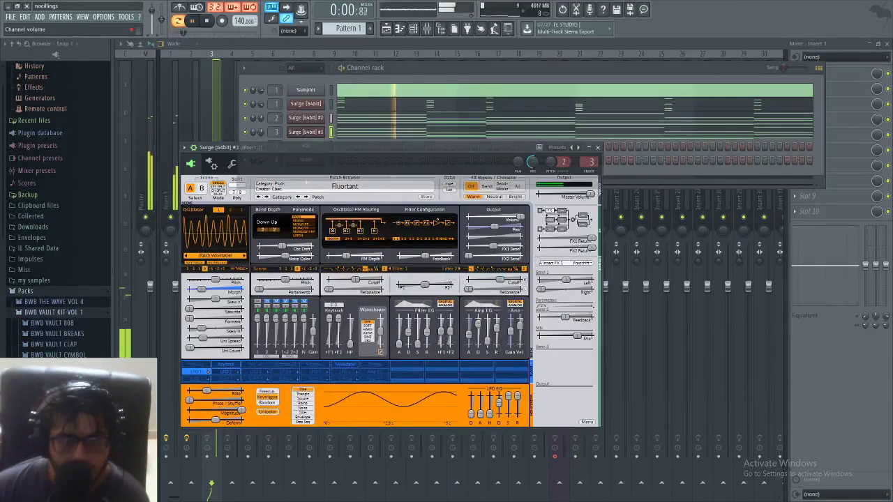
left_click_drag(261, 132, 261, 137)
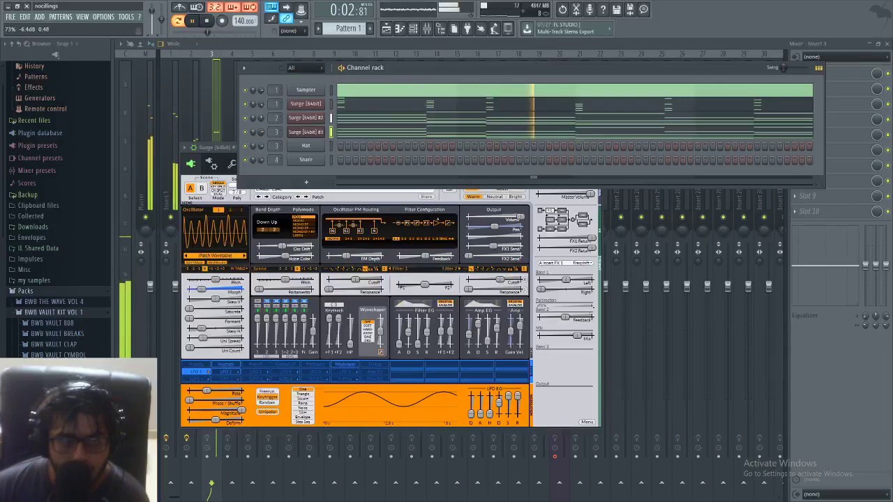
Step: Audition further Pluck patches on the third Surge channel while the pattern plays and settle on Fantasy Bell
left_click(305, 197)
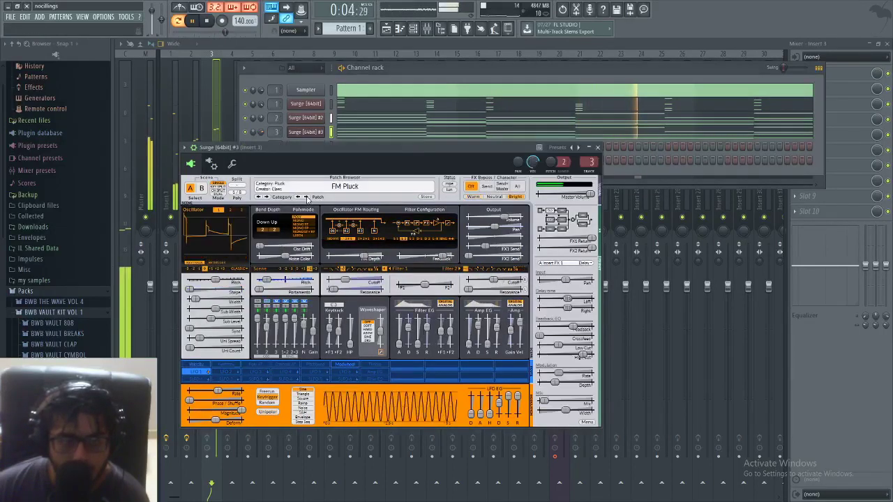
left_click(306, 197)
left_click(306, 197)
left_click(305, 197)
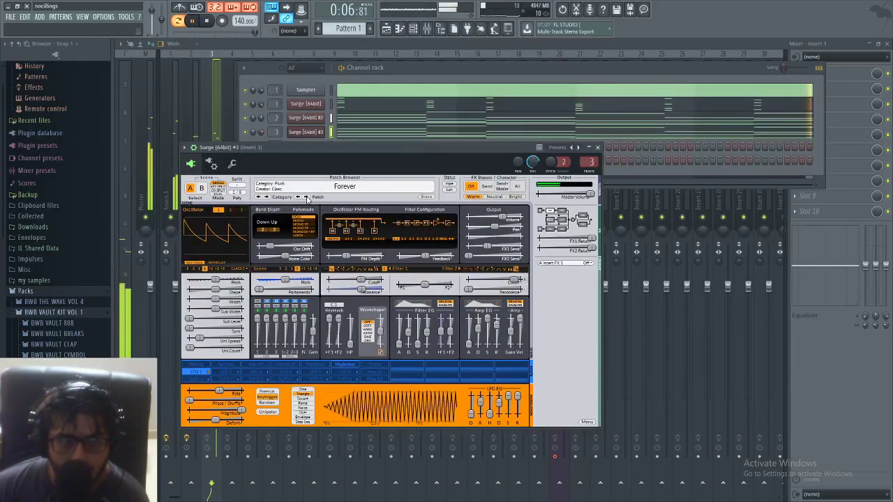
left_click(306, 197)
left_click(306, 197)
left_click(306, 198)
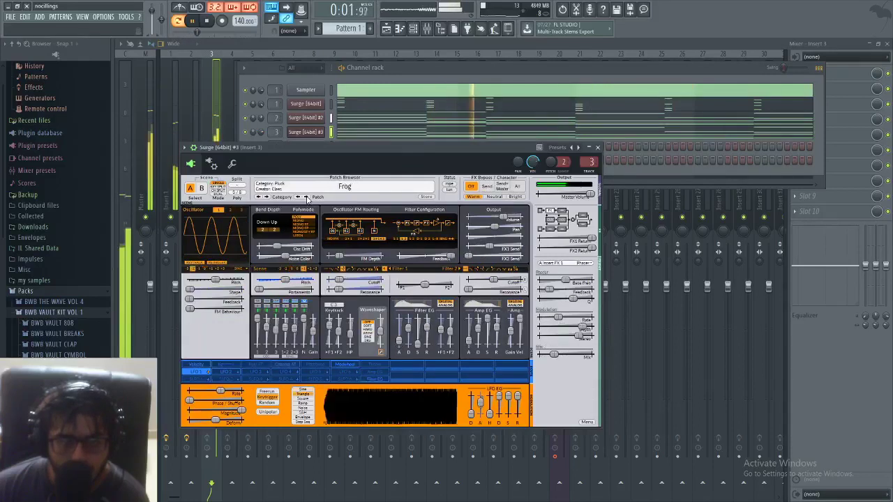
left_click(307, 198)
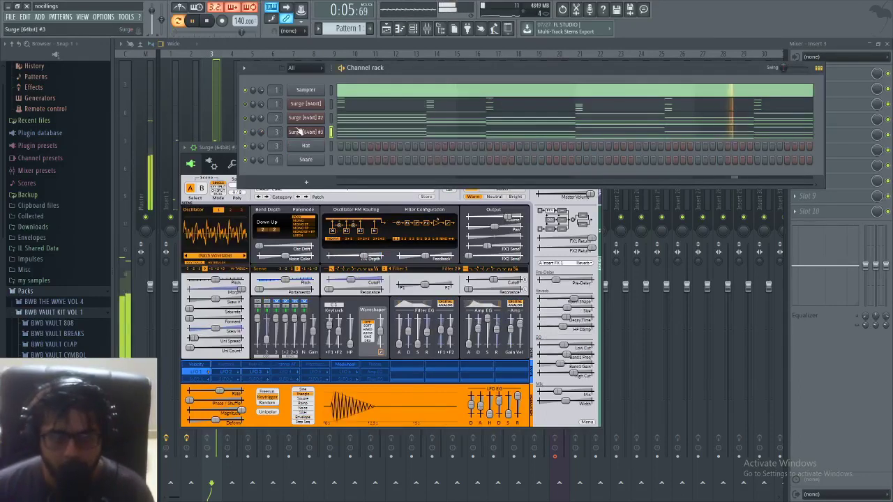
Step: Transpose all notes of the third Surge channel up one octave and listen to the pattern
left_click(300, 131)
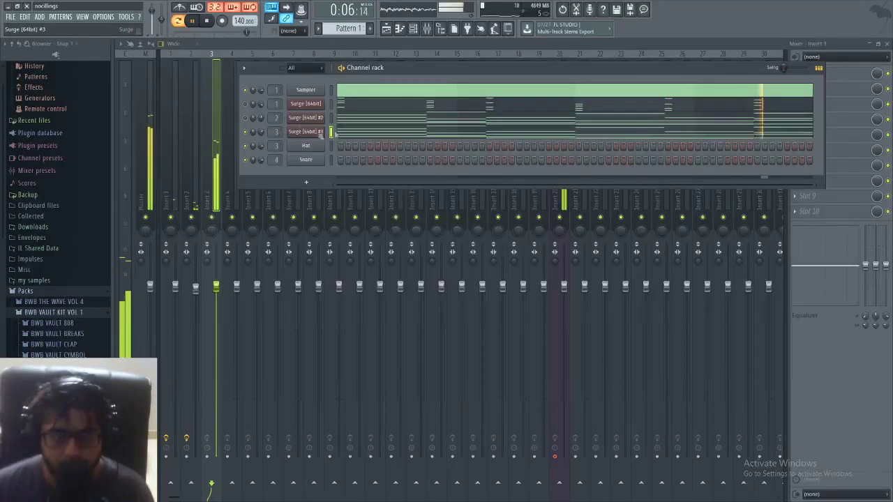
left_click(376, 135)
key("ctrl+Up")
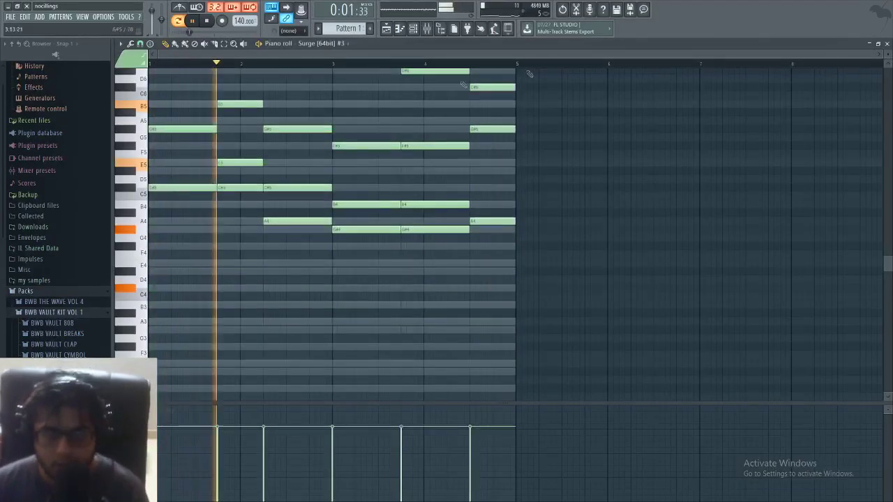
key("space")
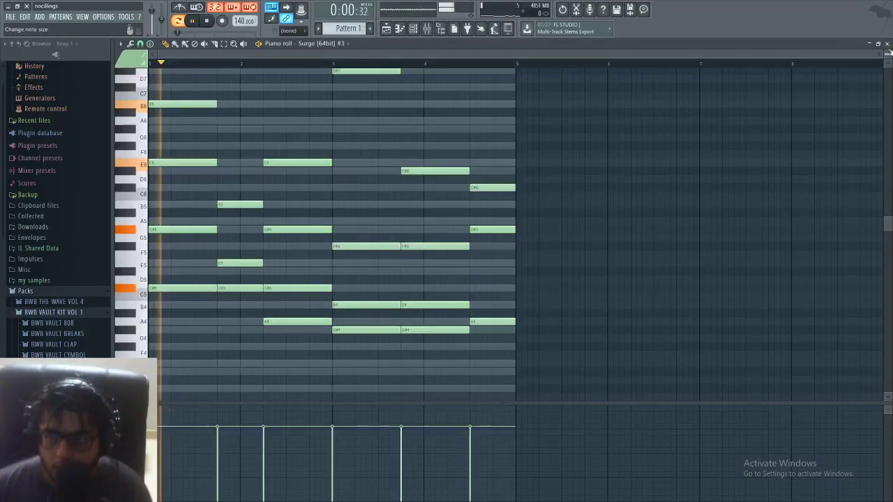
left_click(888, 45)
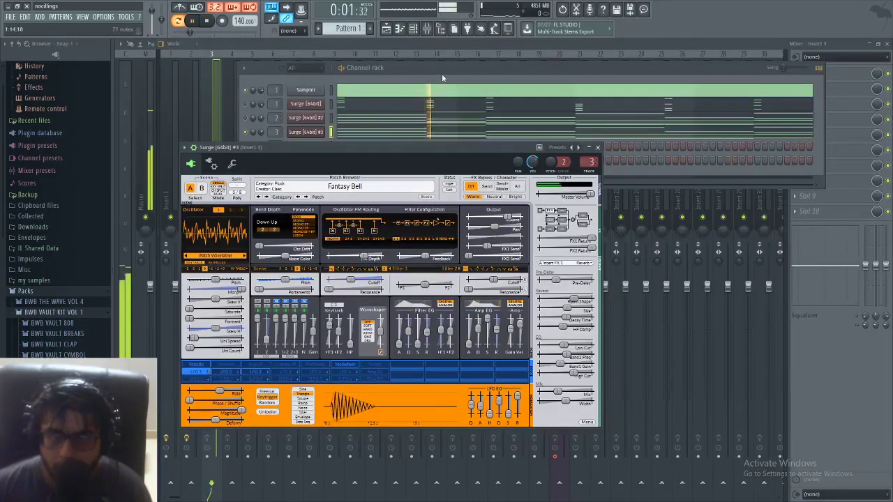
left_click(265, 141)
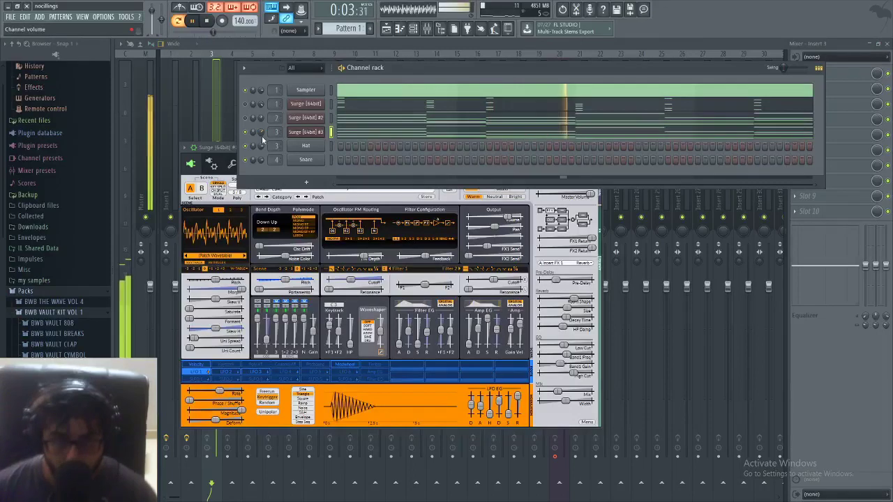
left_click(588, 210)
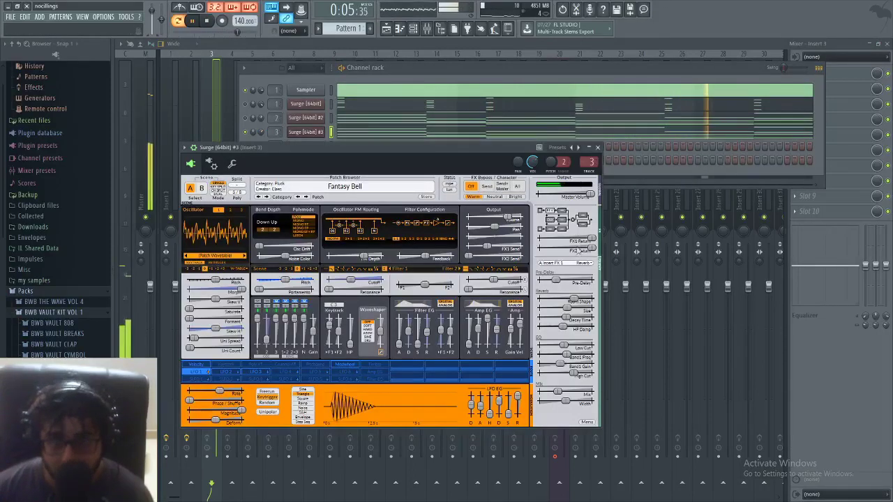
key("space")
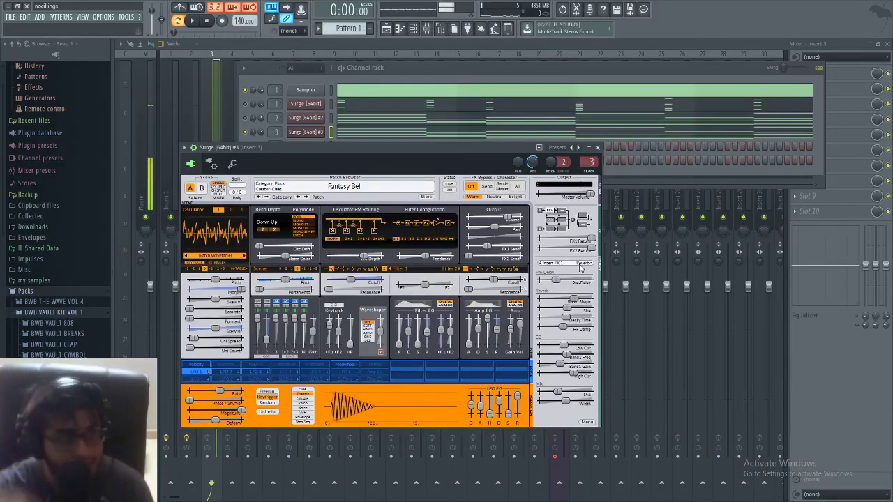
Step: Turn off the Reverb in the A Insert FX 1 slot of the third Surge channel and listen to the pattern
left_click(579, 265)
left_click(571, 287)
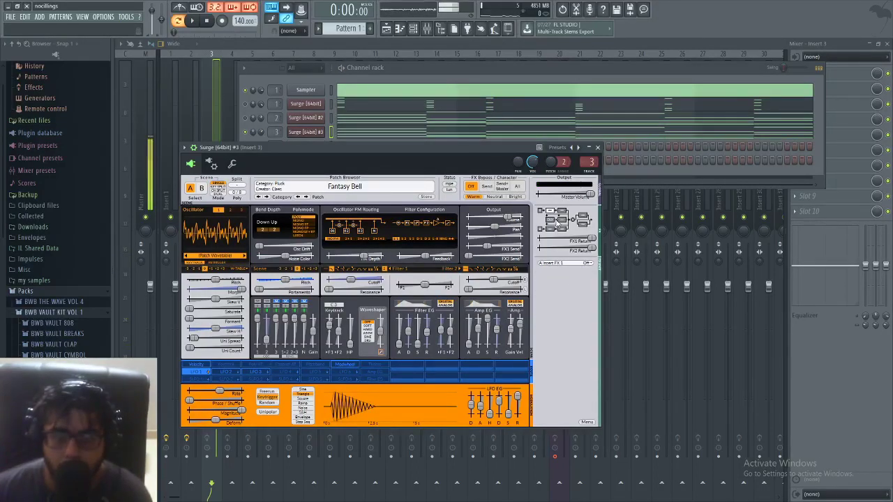
key("space")
left_click(597, 148)
key("space")
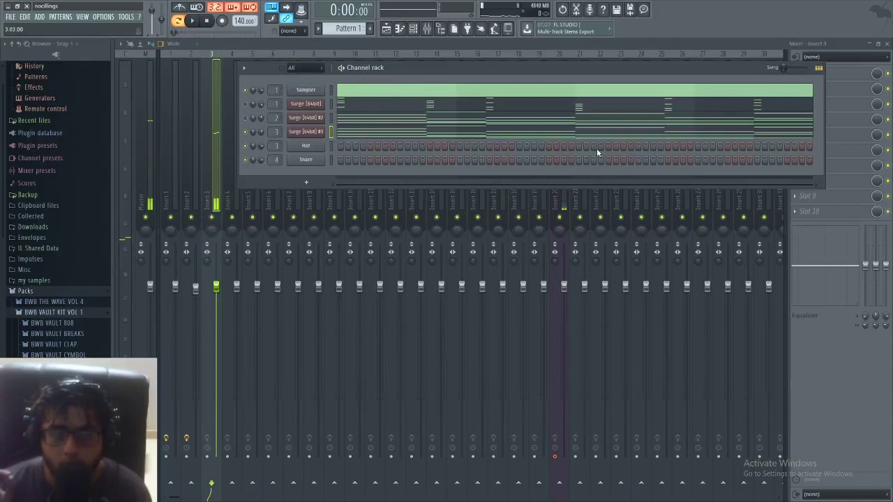
left_click(301, 133)
key("space")
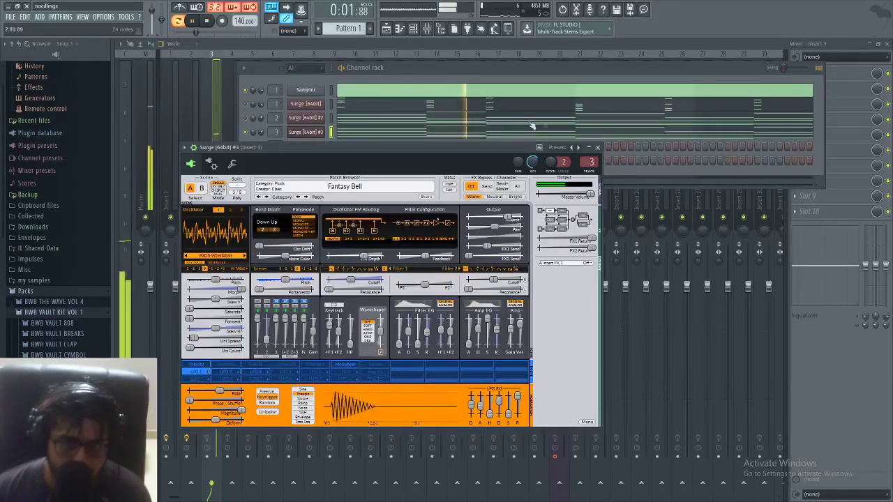
left_click(597, 147)
key("space")
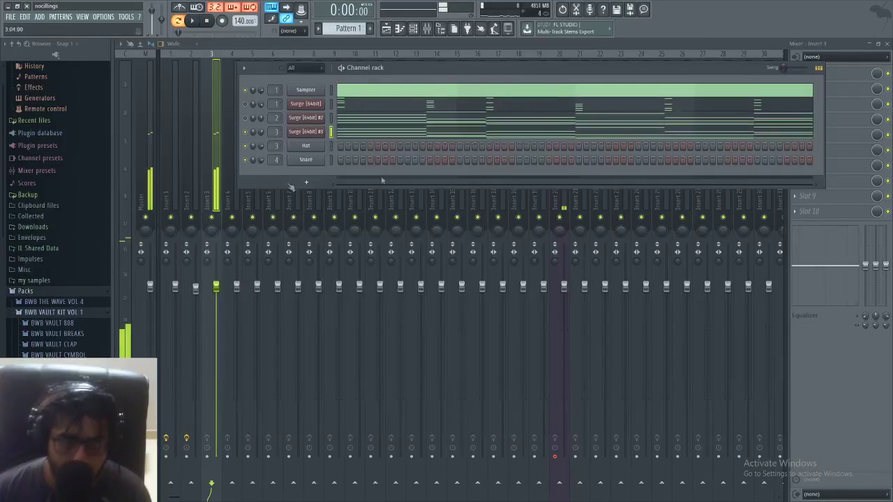
Step: Load Edison in slot 4 of the Master track and record the pattern's playback into it
left_click(152, 166)
left_click(810, 120)
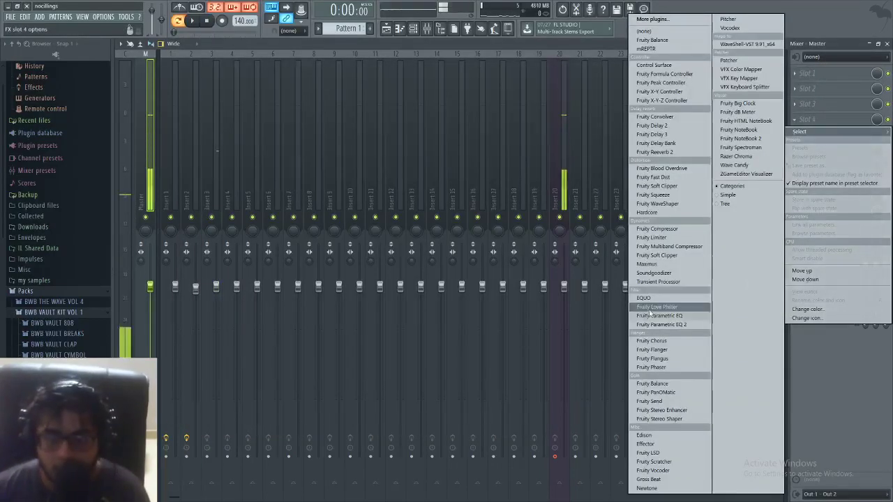
left_click(644, 435)
left_click(259, 163)
left_click(192, 20)
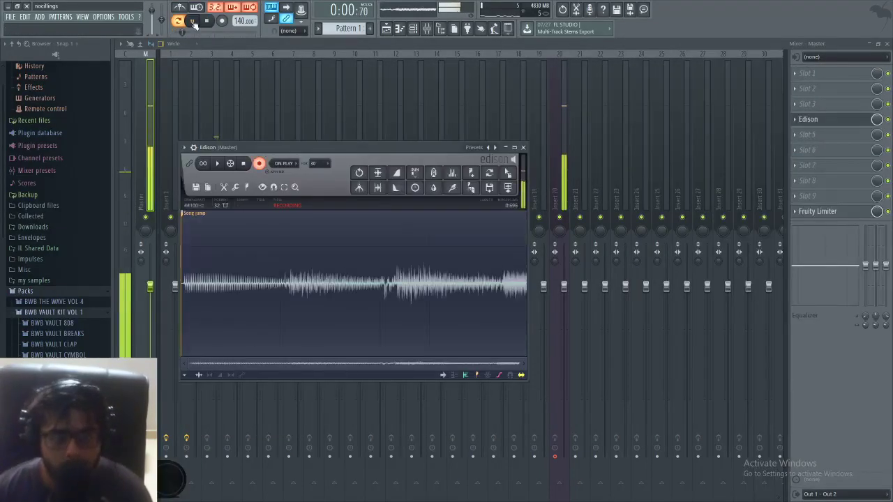
key("space")
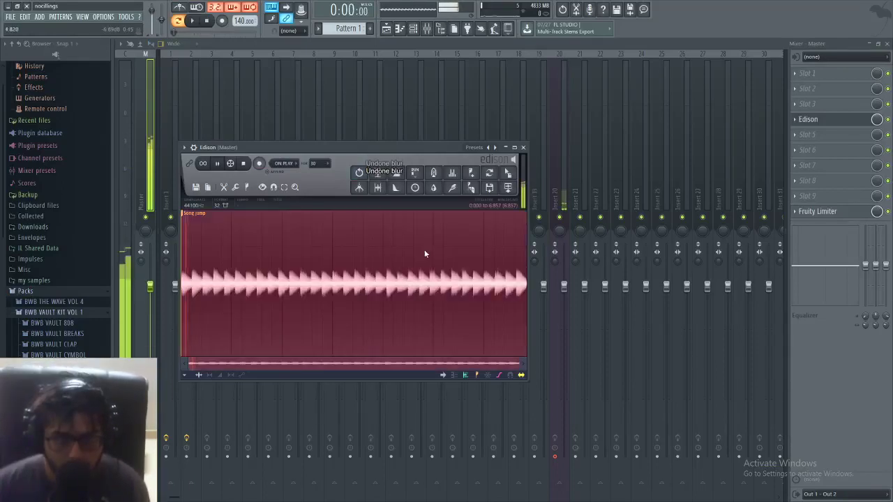
Step: Apply Blur to the whole Edison recording with the mix at 41% and listen to the result
left_click(433, 188)
left_click_drag(412, 228, 411, 228)
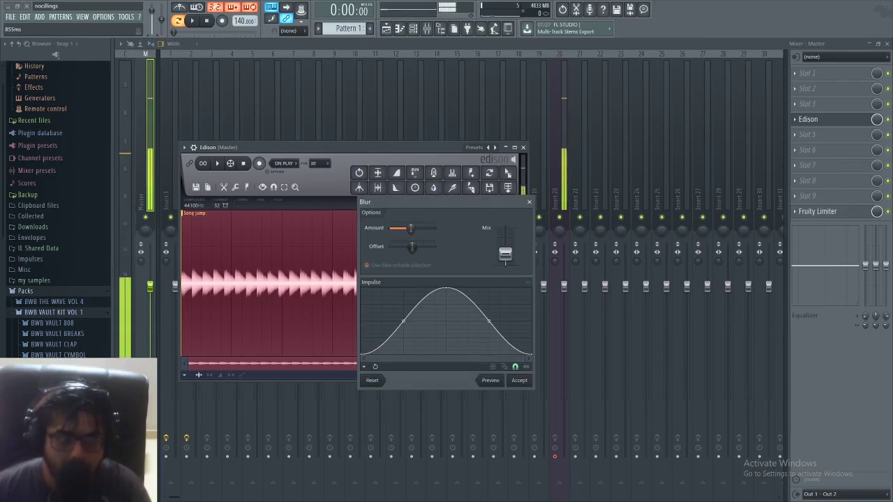
left_click_drag(411, 228, 411, 228)
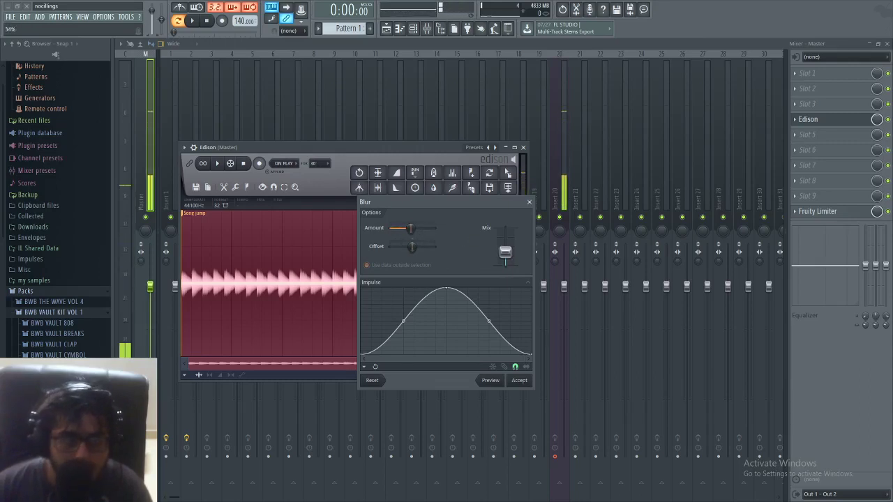
left_click_drag(505, 251, 505, 249)
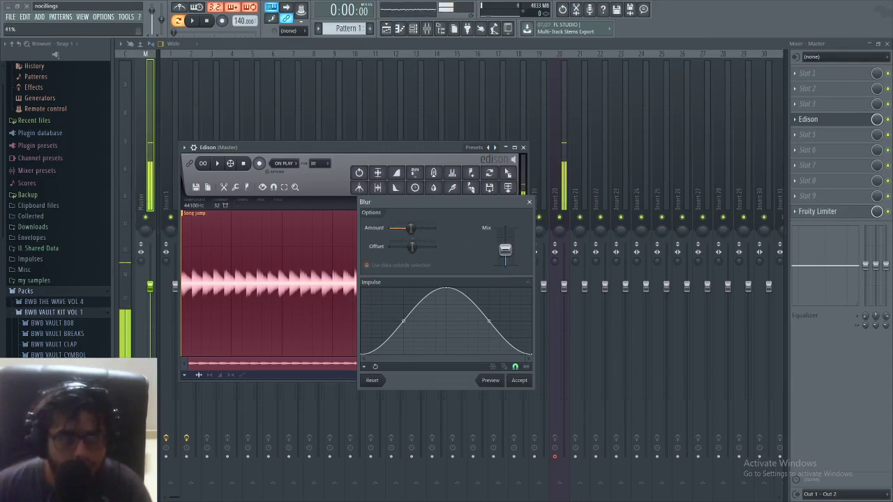
left_click(519, 381)
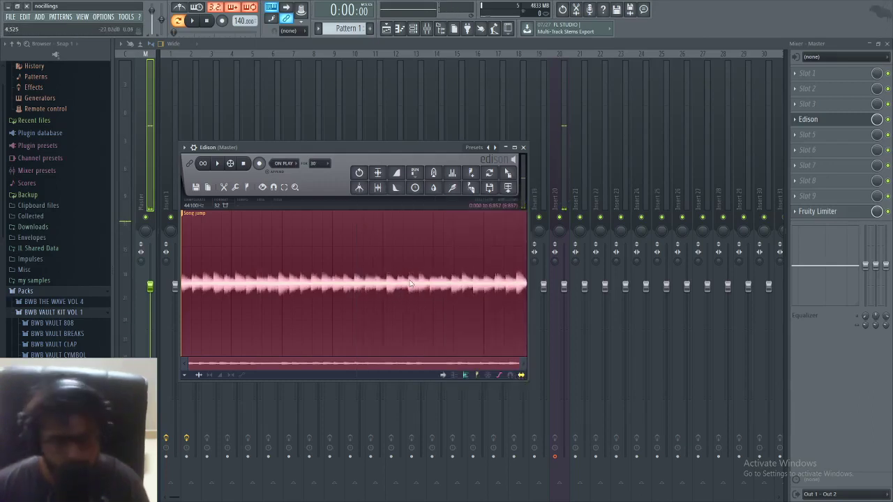
key("space")
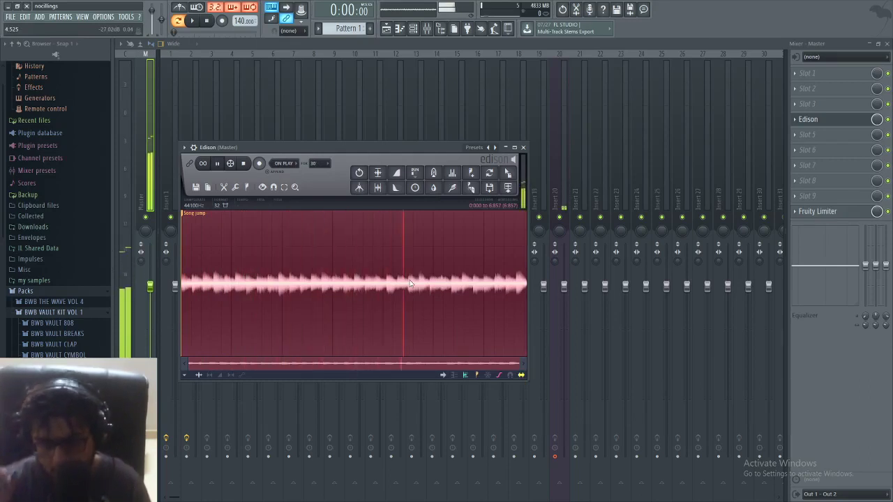
key("space")
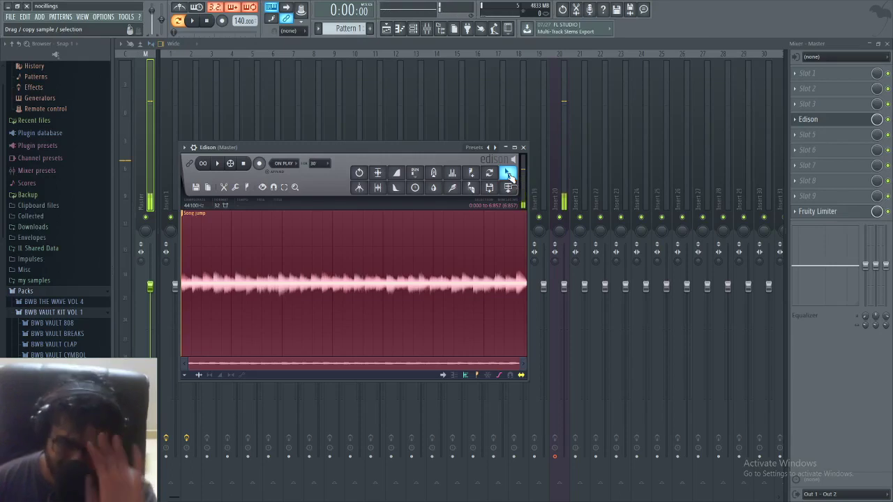
Step: Place the blurred recording, reversed, at bar 1 of playlist track 1 and route it to mixer insert 3
left_click_drag(510, 178, 259, 107)
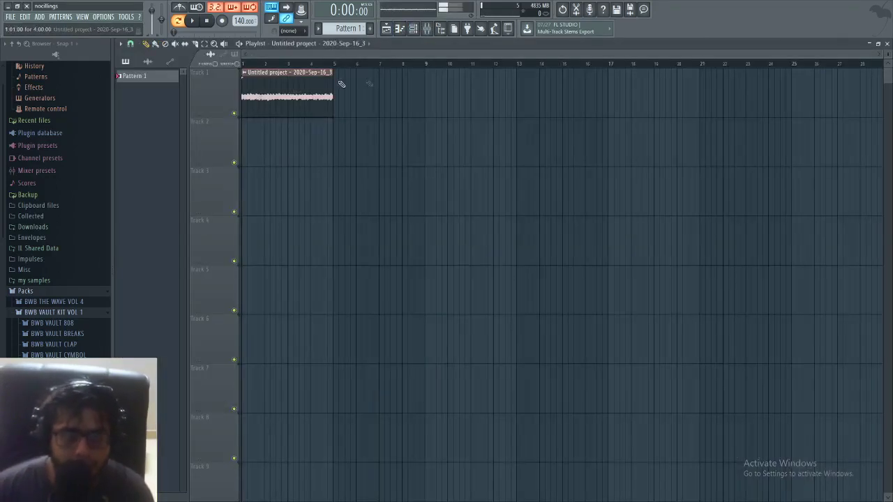
double_click(305, 88)
left_click(427, 29)
left_click(221, 169)
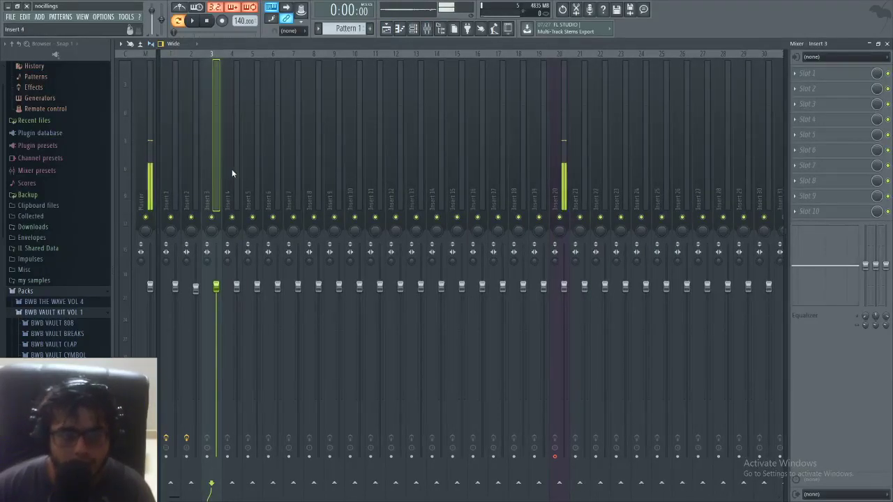
Step: Load Fruity Reeverb 2 in slot 4 of the recording's mixer insert and adjust its wet level during playback
left_click(232, 170)
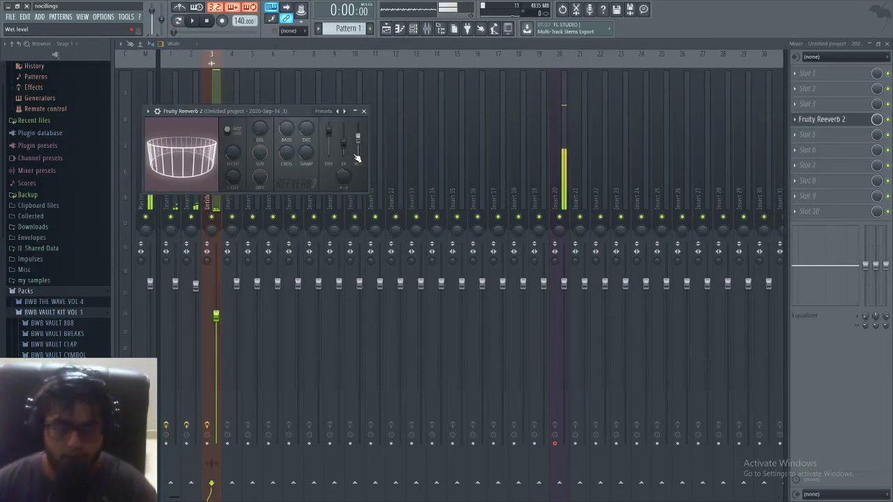
key("space")
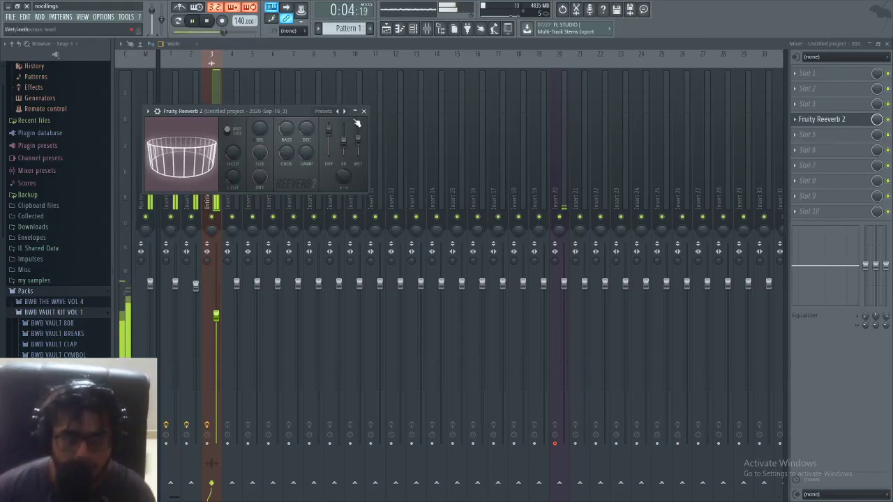
left_click(364, 111)
Step: Add Fruity Parametric EQ 2 in slot 1 with band 1 as a high pass at about 225 Hz, and listen to the recording's insert soloed
left_click(807, 72)
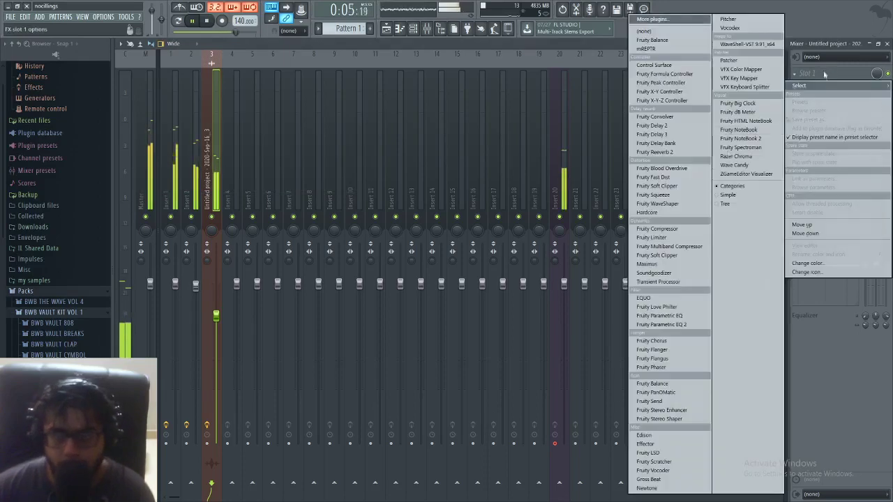
left_click(670, 324)
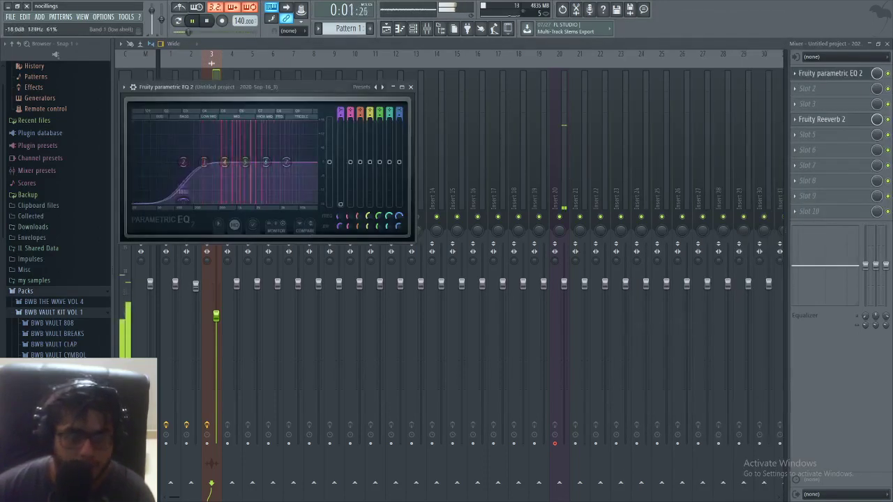
left_click_drag(183, 200, 197, 203)
right_click(197, 204)
mouse_move(213, 229)
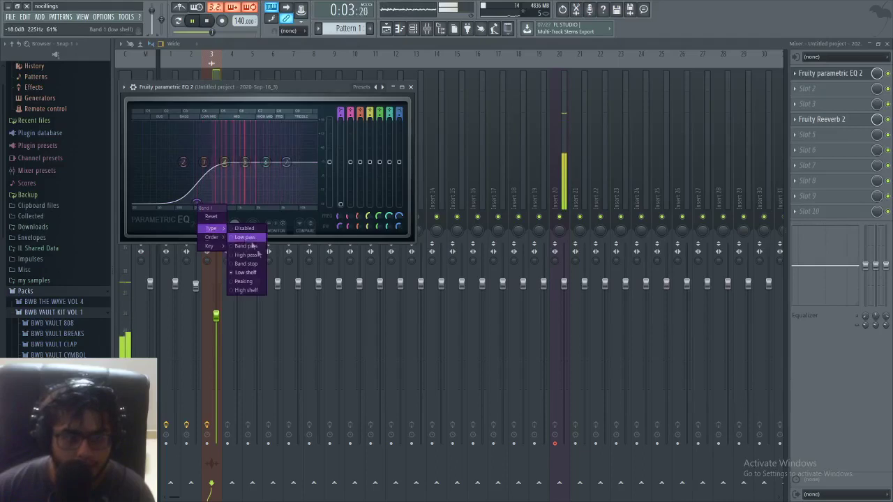
left_click(257, 256)
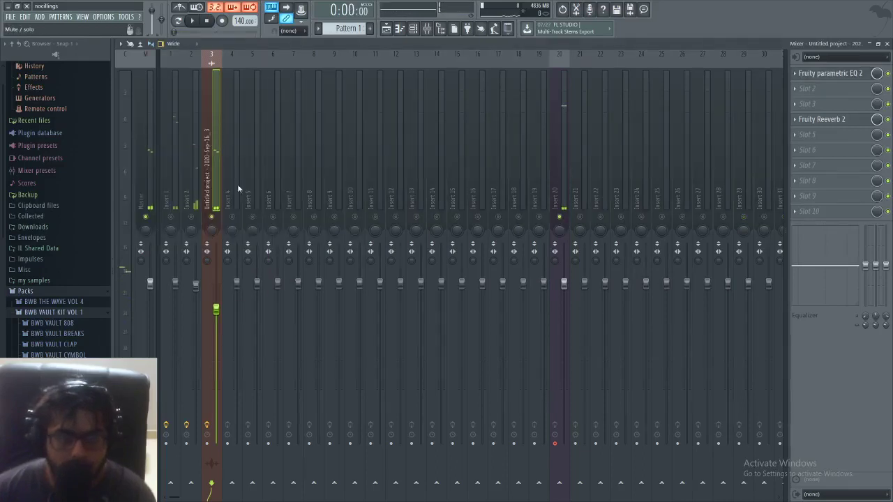
key("space")
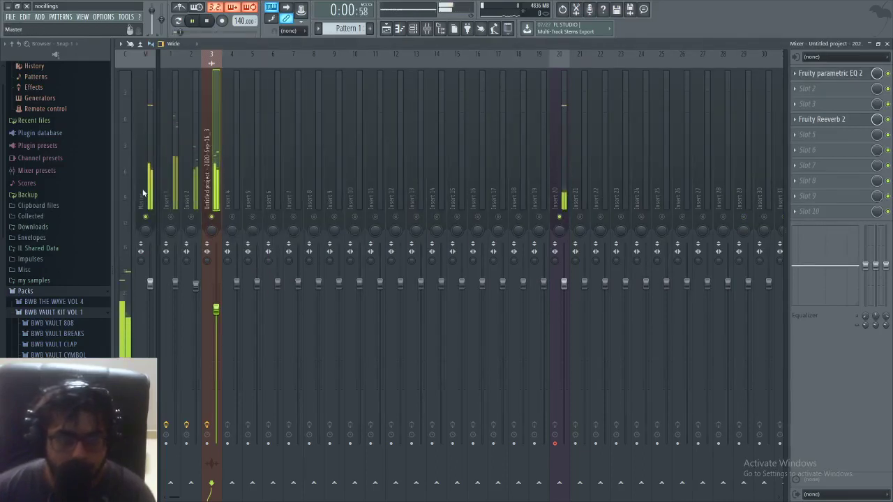
Step: Close the recording's sample settings and place Pattern 1 at bar 1 of playlist track 2
scroll(87, 140, "down", 5)
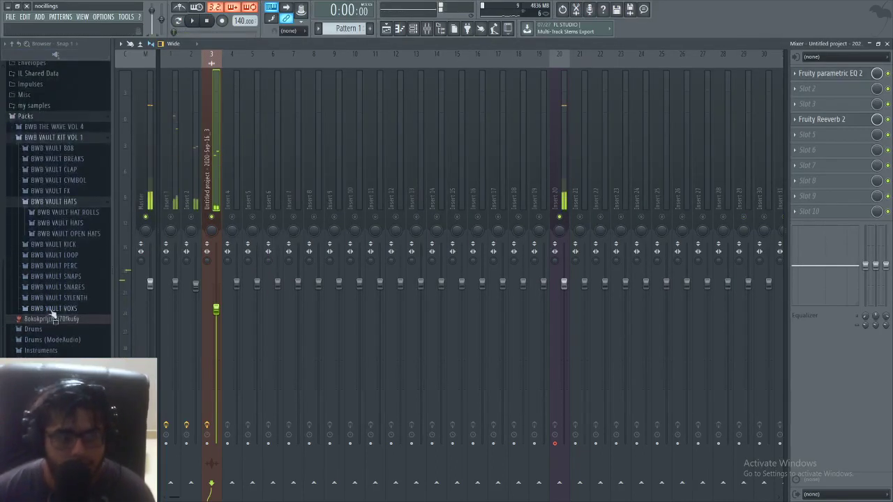
key("space")
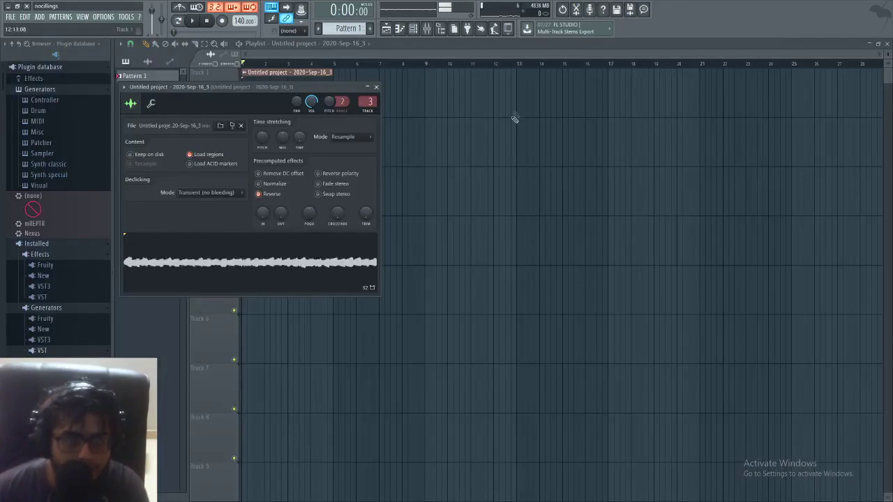
left_click(376, 87)
Step: Load HalfTime in slot 2 of the recording's insert and listen to it with a 1 Bar loop at 2x
scroll(63, 209, "down", 2)
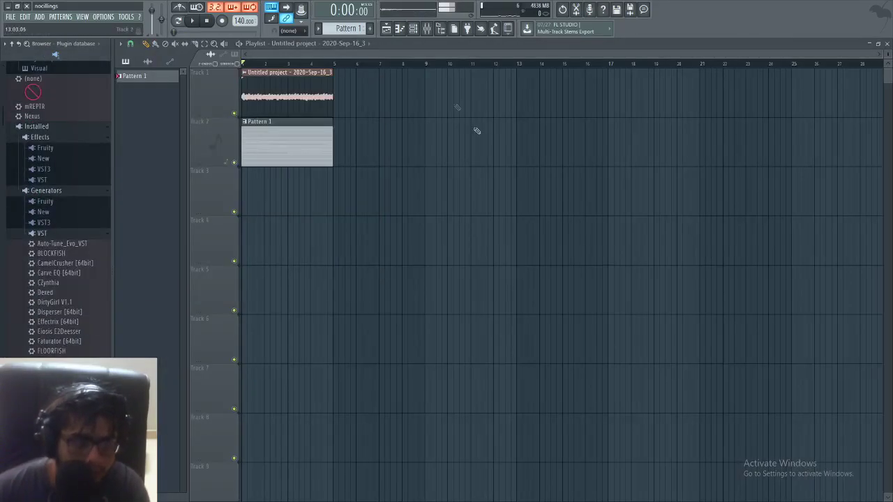
key("F9")
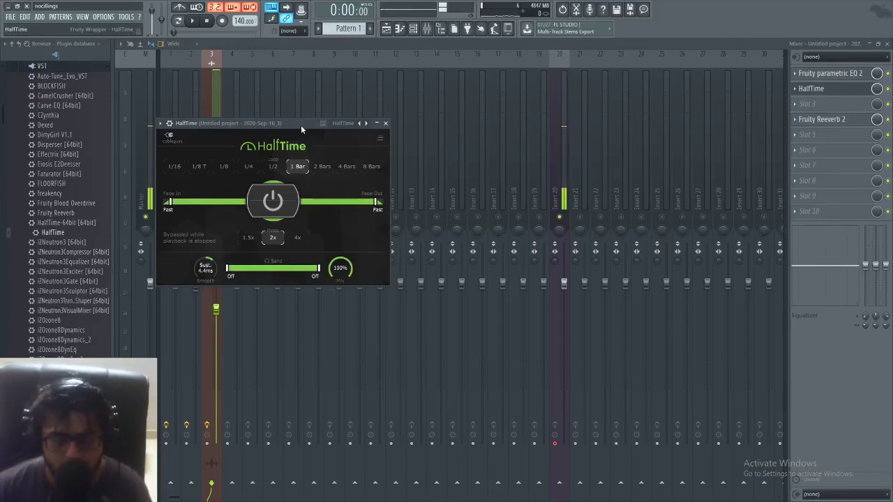
key("space")
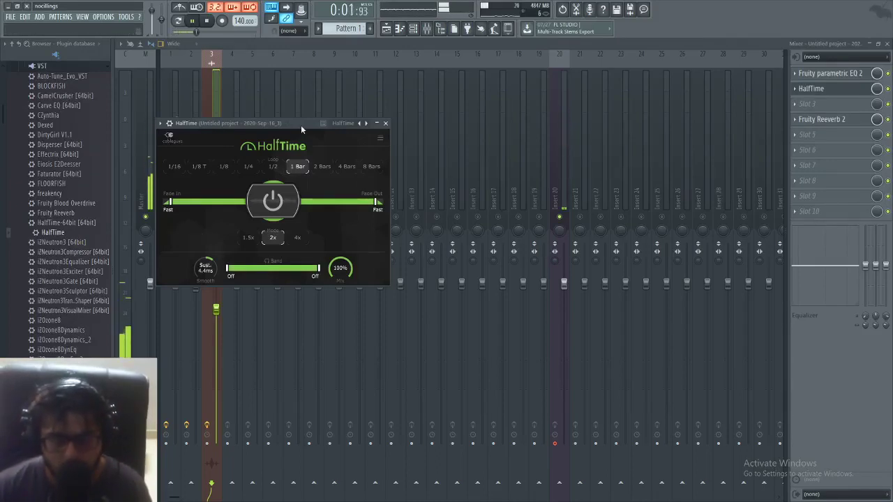
left_click(386, 124)
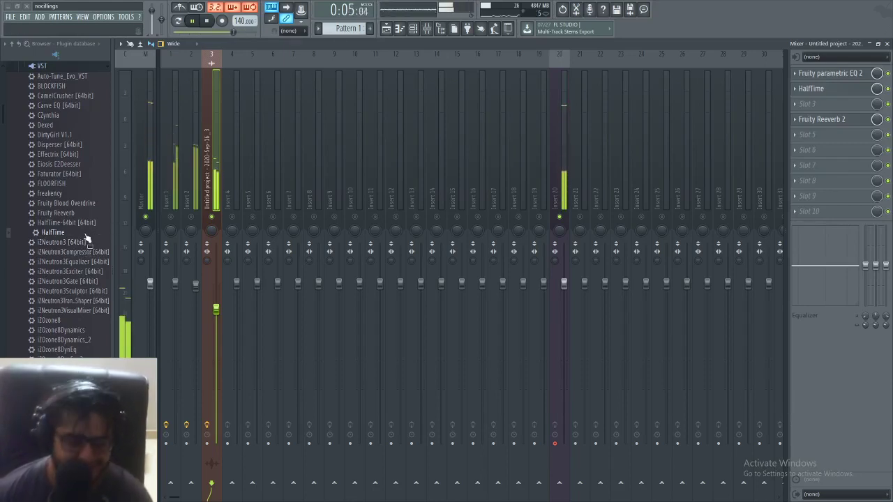
Step: Load Effectrix in slot 3 and paint Chorus blocks on steps 1–2 and 17–18 and an X-Loop block on steps 21–23
scroll(70, 219, "up", 6)
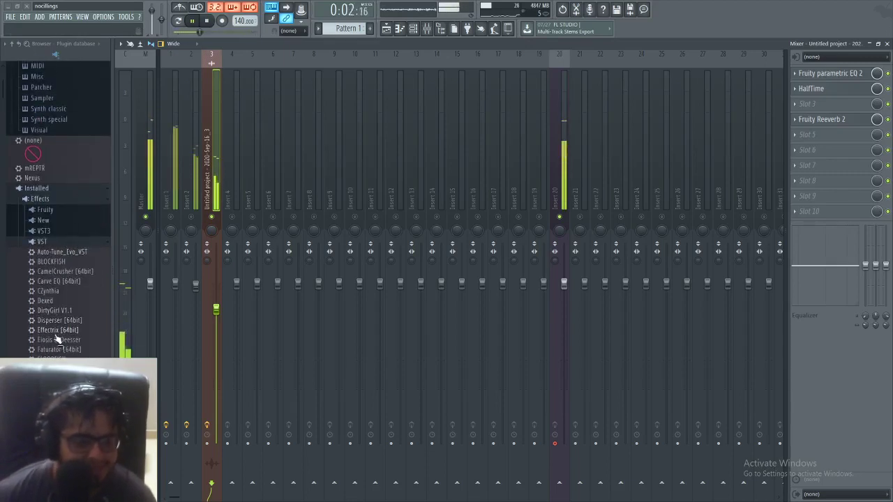
left_click_drag(58, 330, 809, 104)
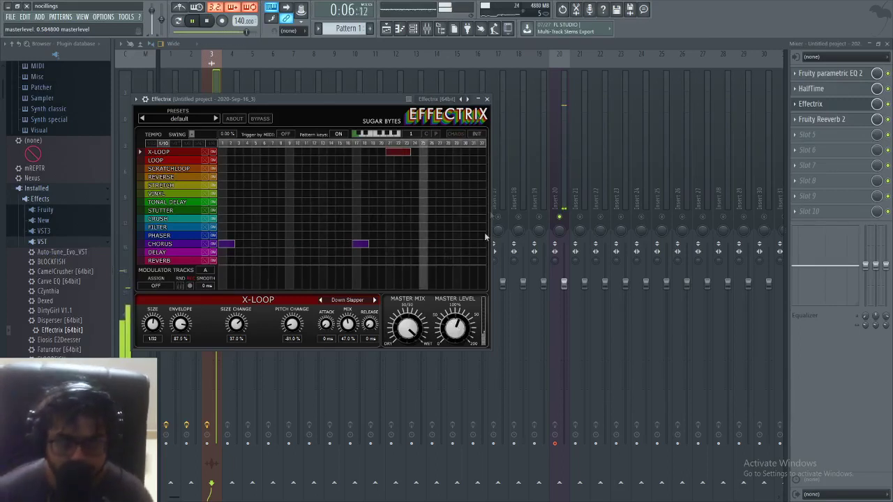
left_click(487, 99)
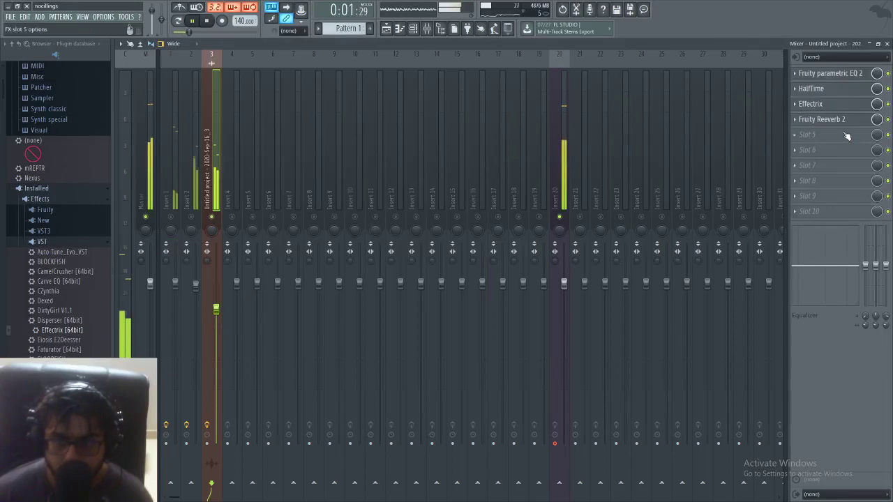
Step: Add Fruity Chorus in slot 5 of insert 3 with a reduced mix level and lower the insert's volume to 78%
left_click(846, 135)
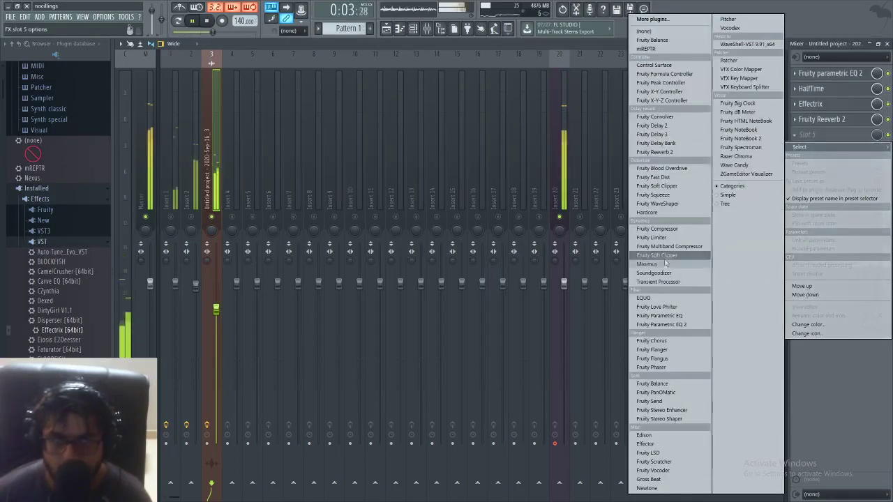
left_click(657, 341)
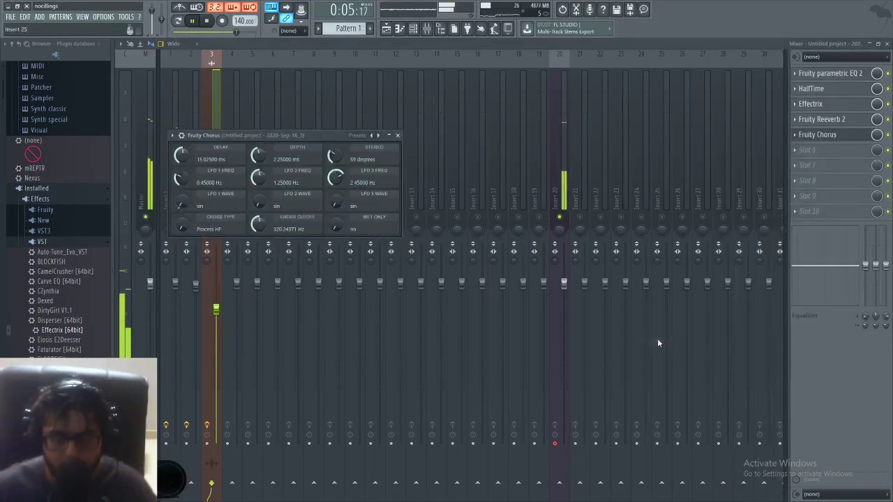
left_click_drag(877, 135, 877, 137)
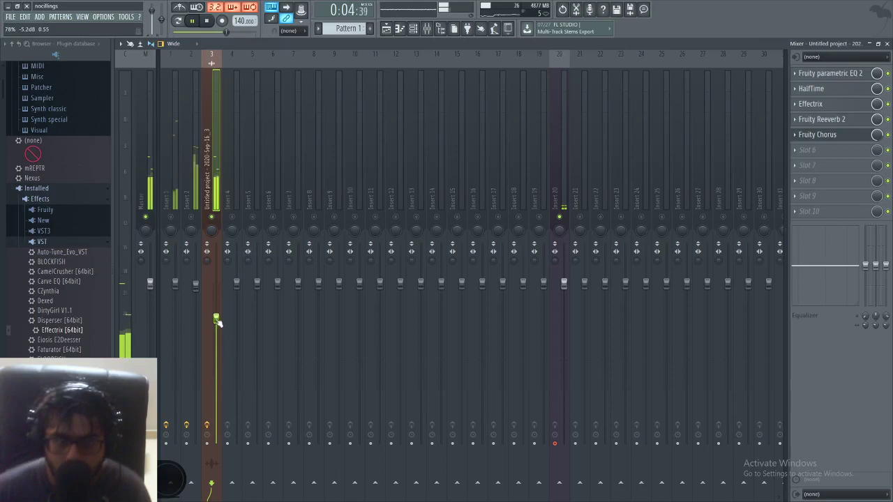
Step: Balance the layers by lowering the volume faders of inserts 1 and 2 and fine-tuning insert 3
left_click_drag(196, 284, 197, 309)
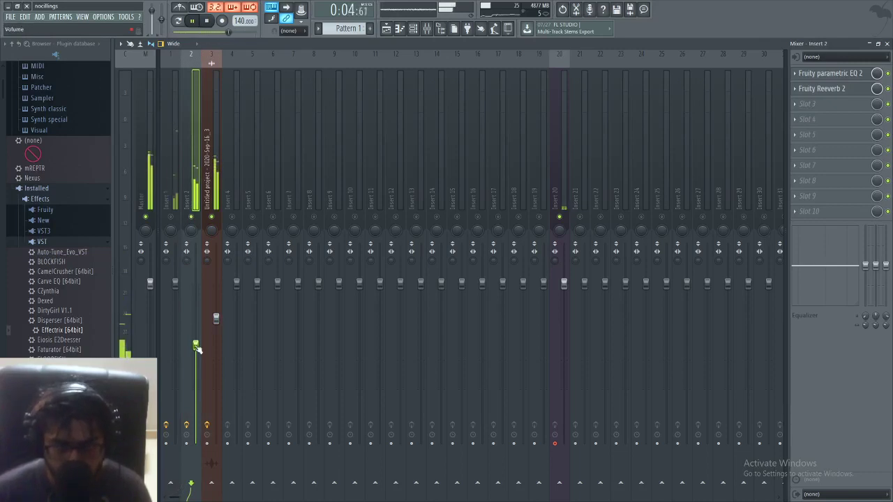
left_click(216, 319)
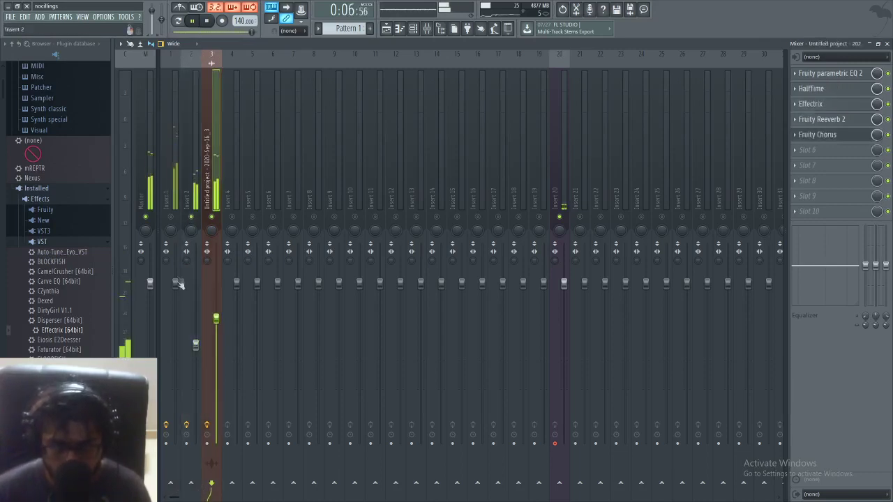
left_click(170, 233)
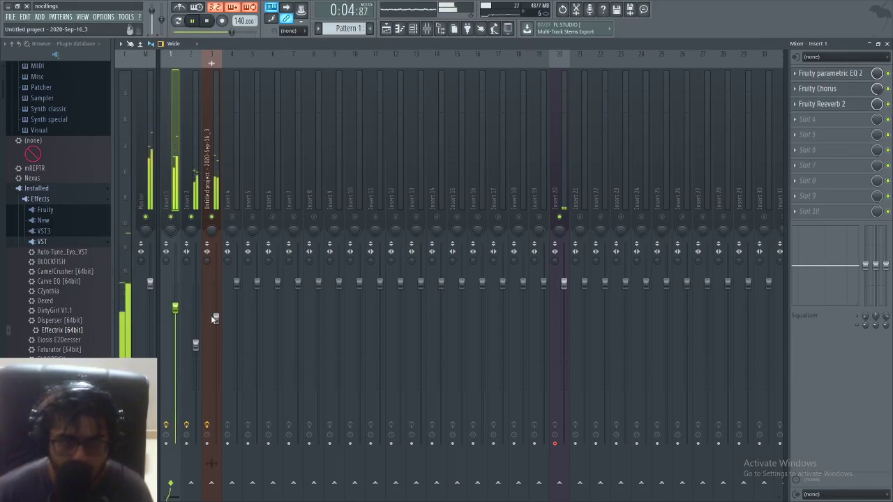
left_click(215, 318)
left_click(198, 342)
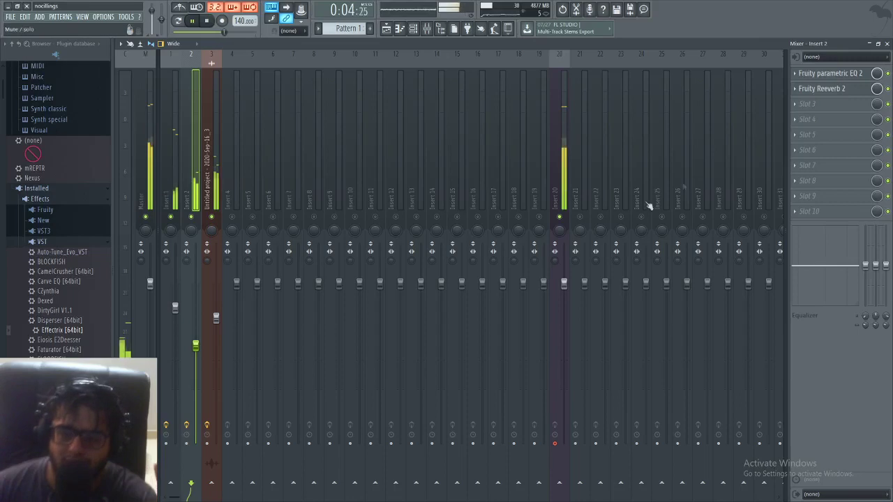
left_click(216, 205)
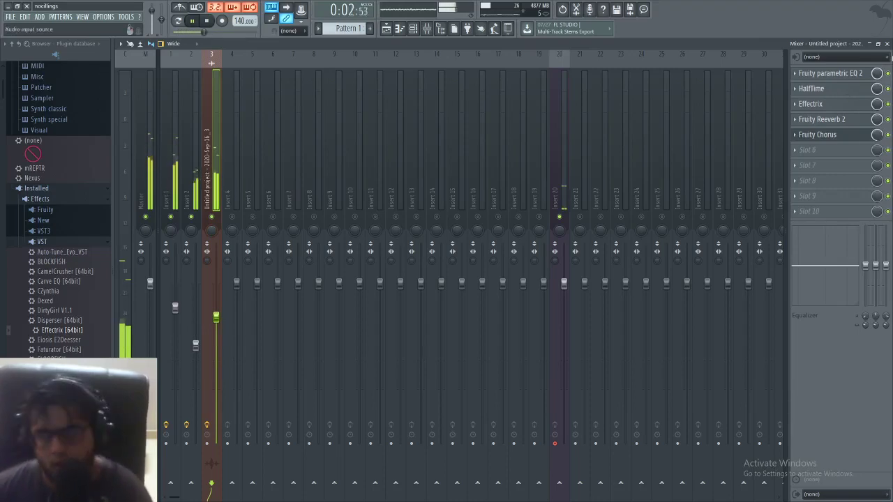
Step: Stop playback and duplicate the audio clip and Pattern 1 twice so both playlist tracks run to bar 13
left_click(887, 44)
left_click(395, 136)
key("space")
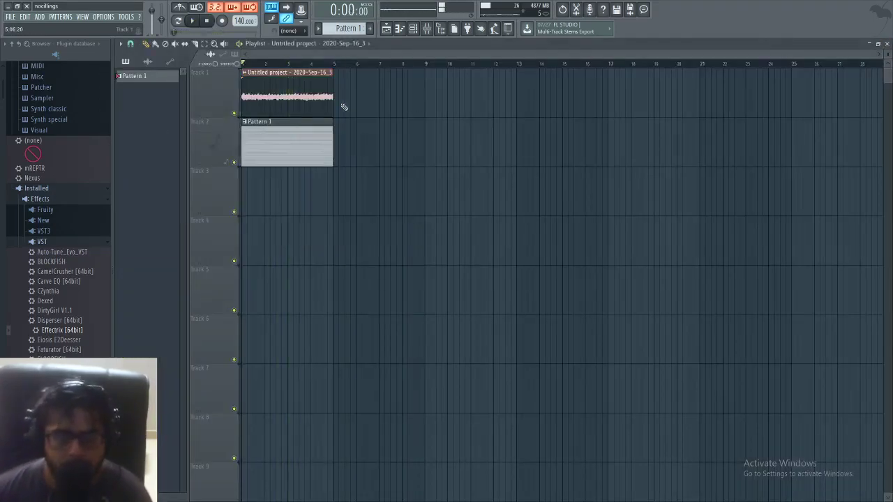
left_click_drag(345, 69, 272, 205)
key("ctrl+b")
key("ctrl+b")
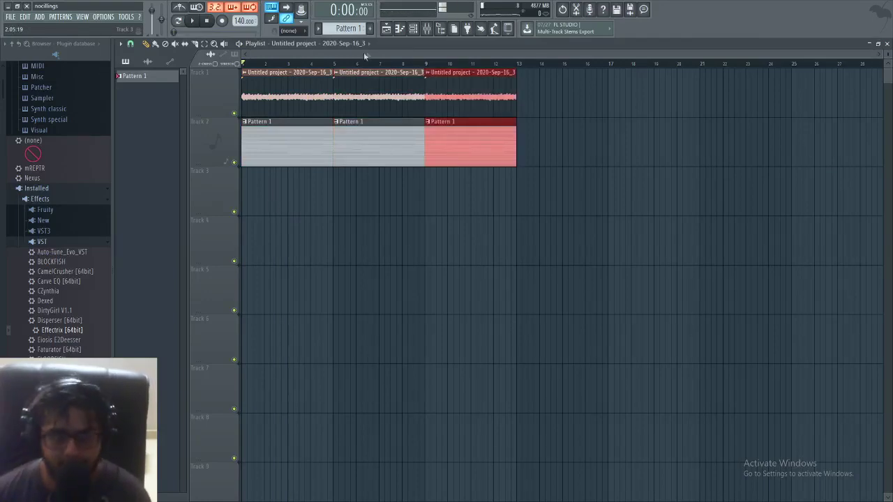
Step: Record the insert 20 audio input into the playlist from bar 5 over the looped clips
left_click(433, 28)
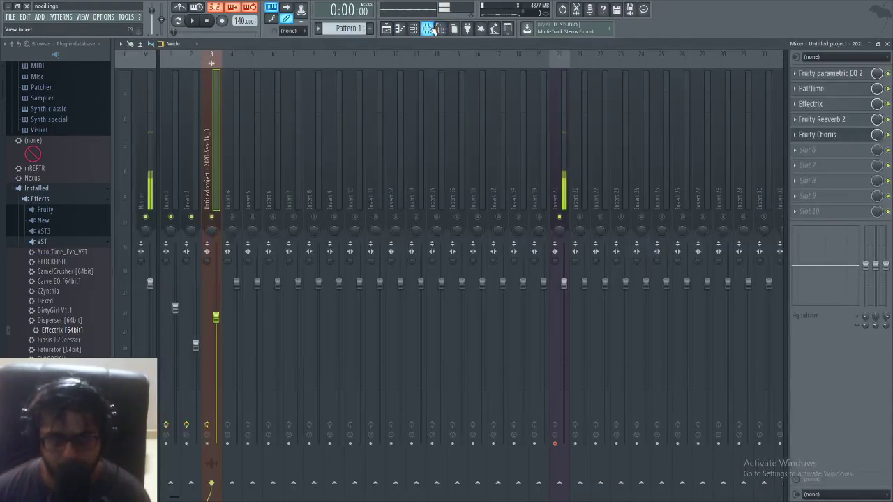
left_click(385, 29)
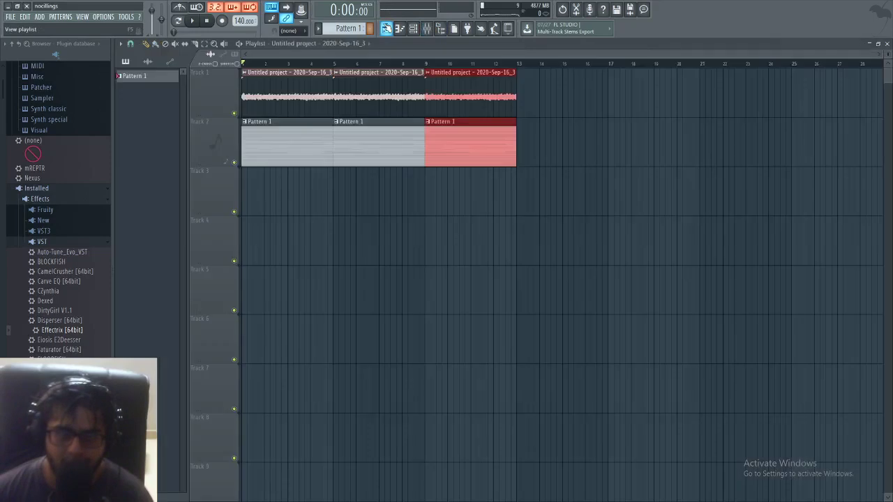
left_click_drag(336, 65, 328, 64)
left_click(336, 63)
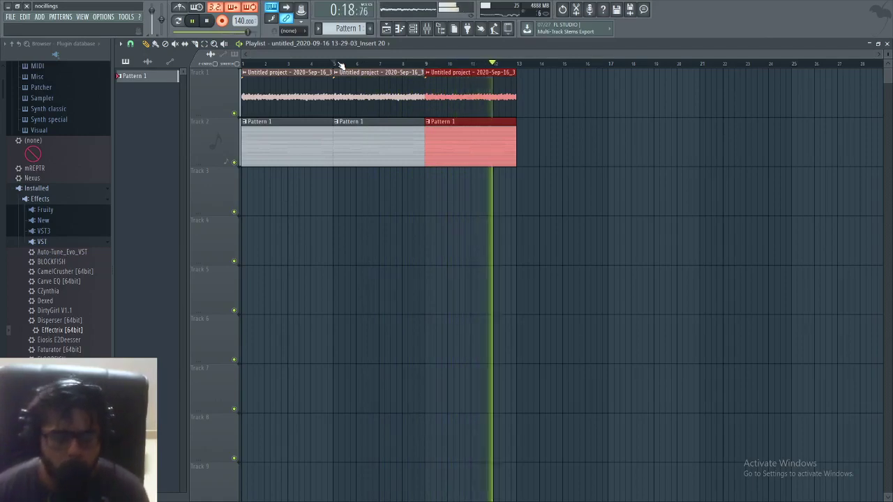
key("space")
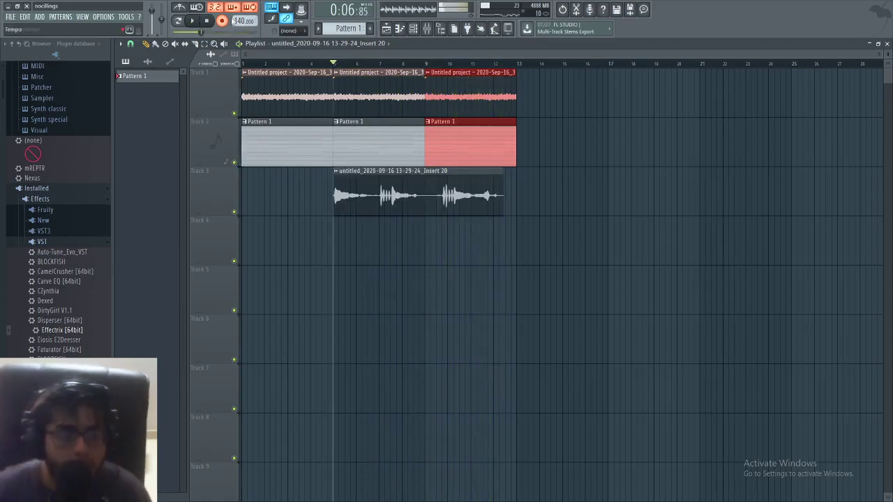
Step: Route the new insert 20 recording's channel to mixer insert 4
left_click(405, 207)
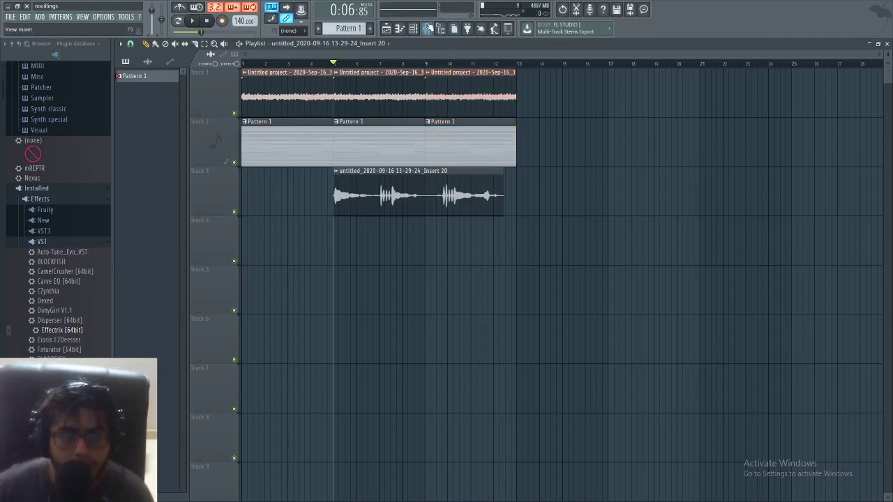
left_click(427, 28)
right_click(241, 160)
mouse_move(303, 126)
left_click(355, 127)
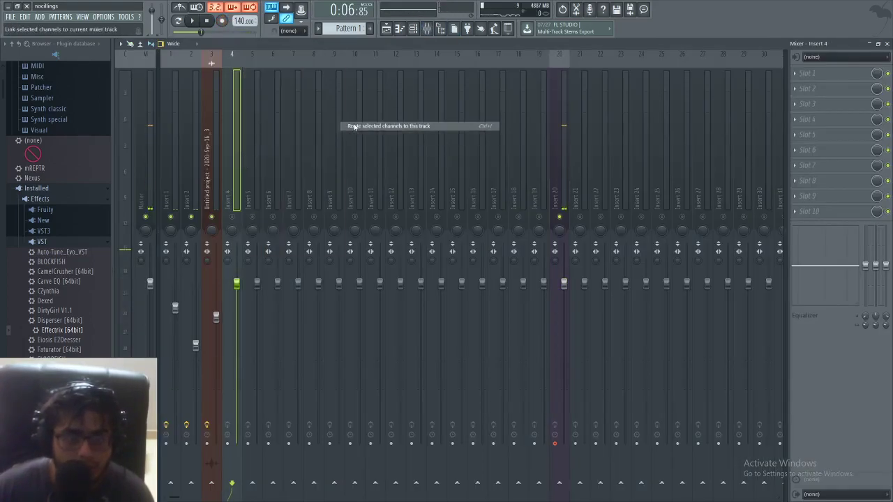
Step: Load Auto-Tune Evo on insert 4 with Instrument input type, key C#, scale Minor, retune speed 0 and humanize 100
left_click_drag(62, 252, 237, 190)
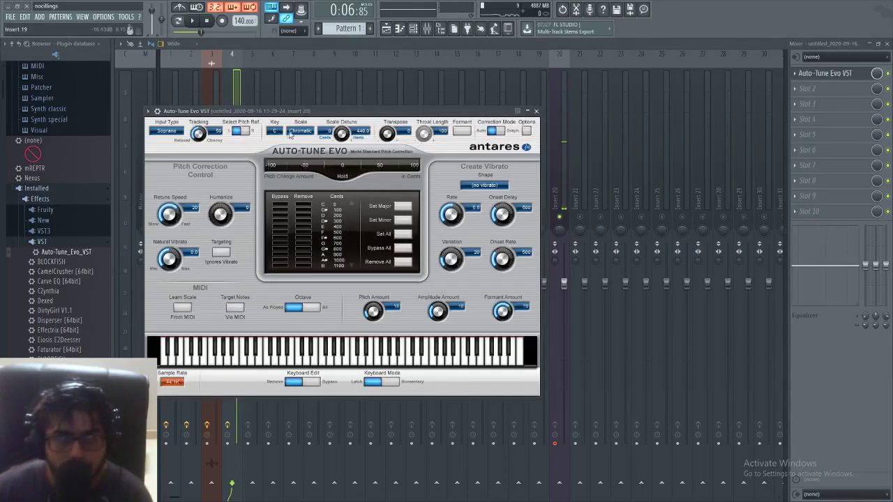
left_click(300, 131)
left_click(312, 152)
left_click(275, 131)
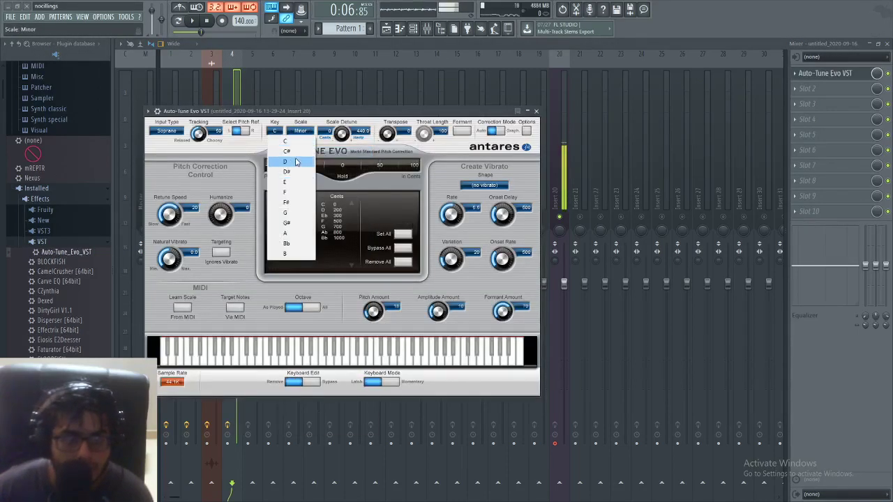
left_click(295, 151)
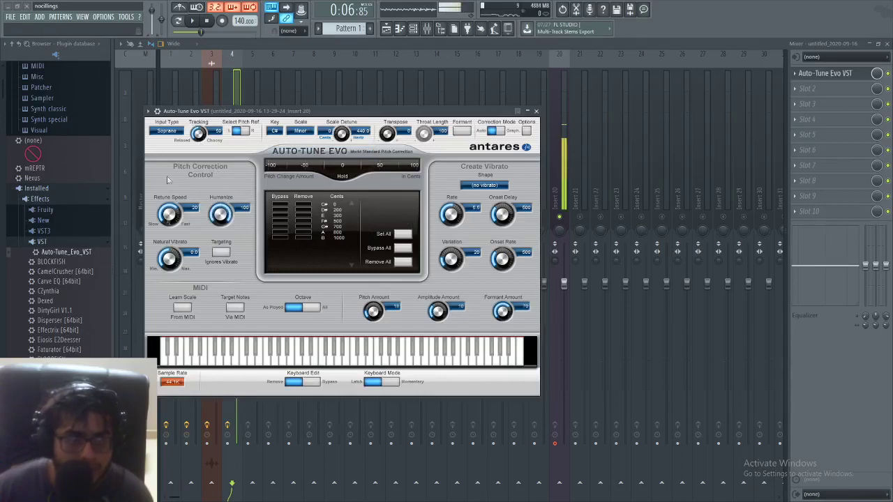
left_click(167, 131)
left_click(178, 171)
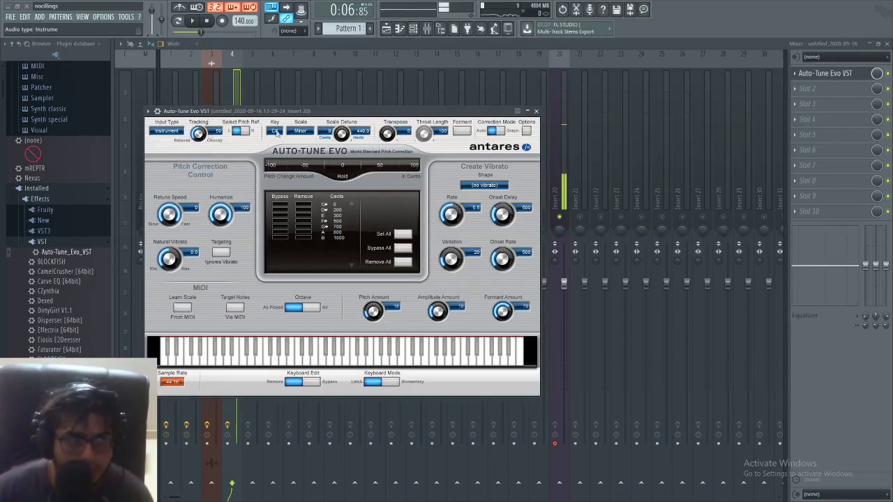
left_click(537, 112)
Step: Add Fruity Chorus in slot 2 and Fruity Reeverb 2 in slot 3 of insert 4, with the reverb's low cut at 960 Hz
left_click(808, 89)
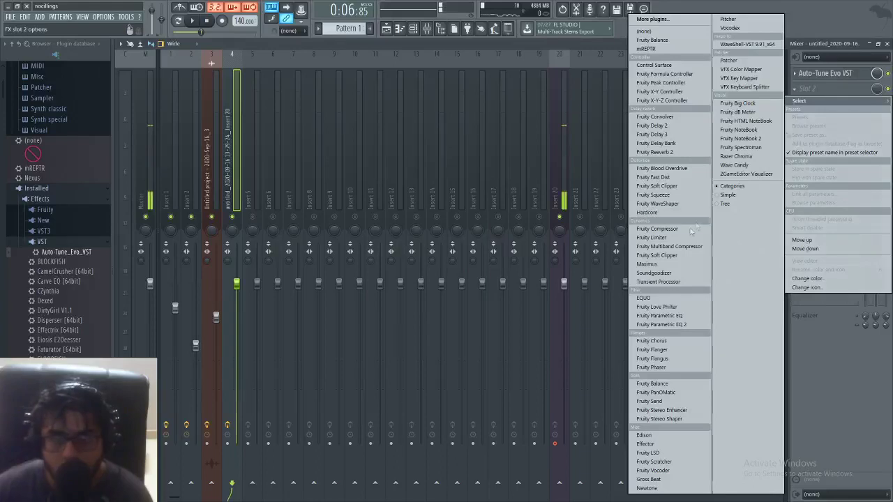
left_click(665, 340)
left_click(865, 104)
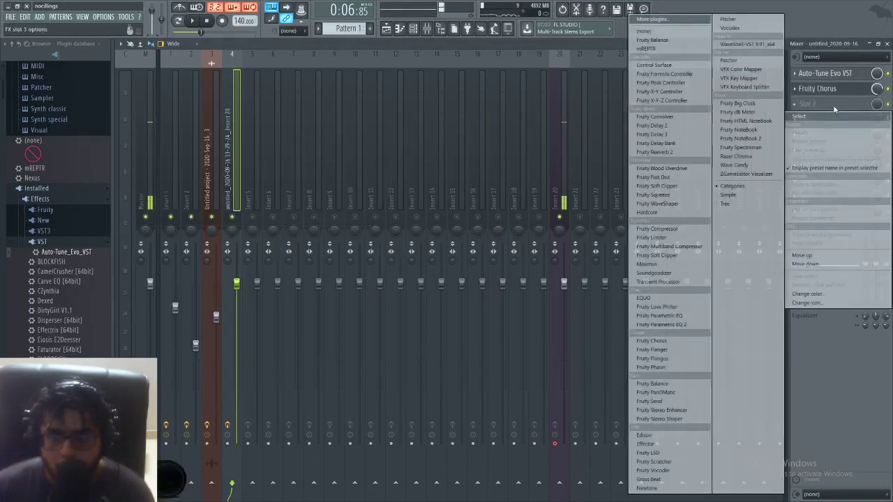
left_click(650, 166)
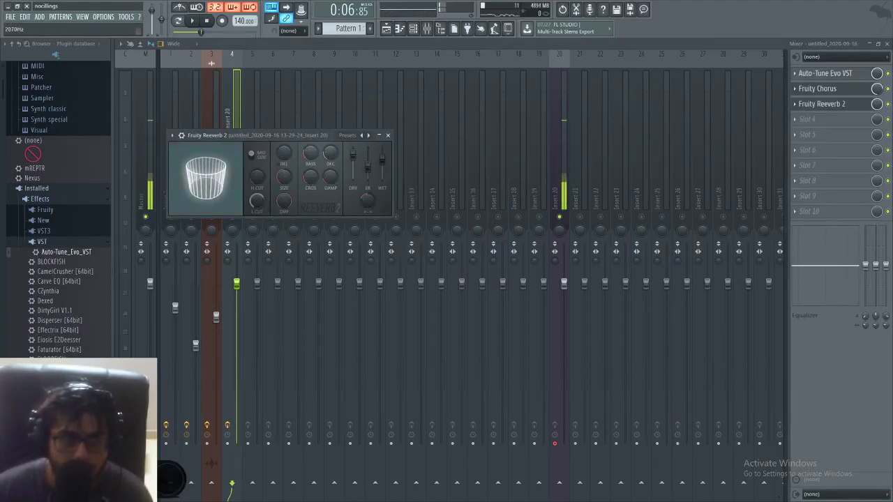
left_click_drag(257, 201, 257, 220)
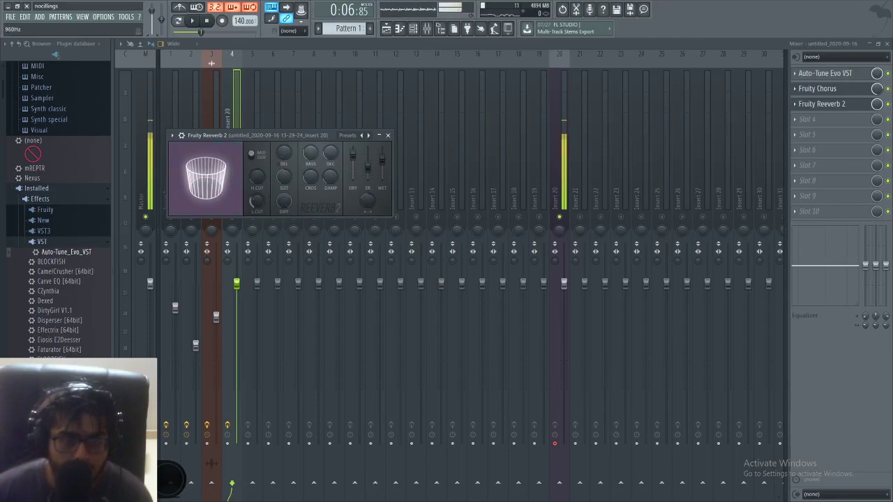
left_click(388, 135)
Step: Add Fruity Parametric EQ 2 in slot 4, pull band 1 down to -18 dB at 391 Hz, and lower insert 4's volume
left_click(838, 124)
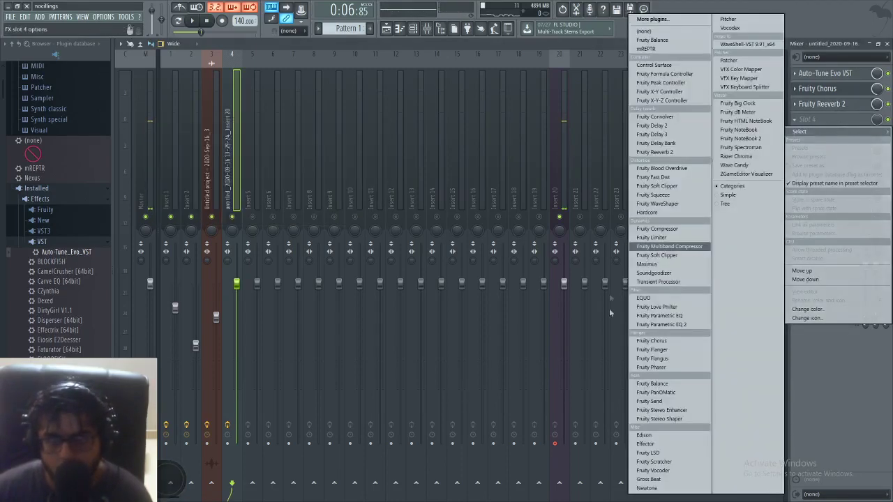
left_click(663, 326)
left_click_drag(222, 224, 272, 261)
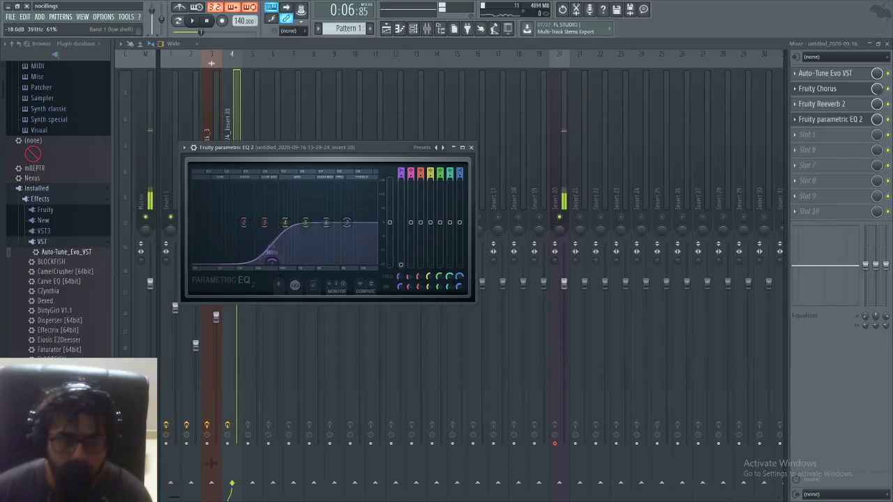
key("space")
left_click(472, 148)
left_click_drag(238, 284, 241, 303)
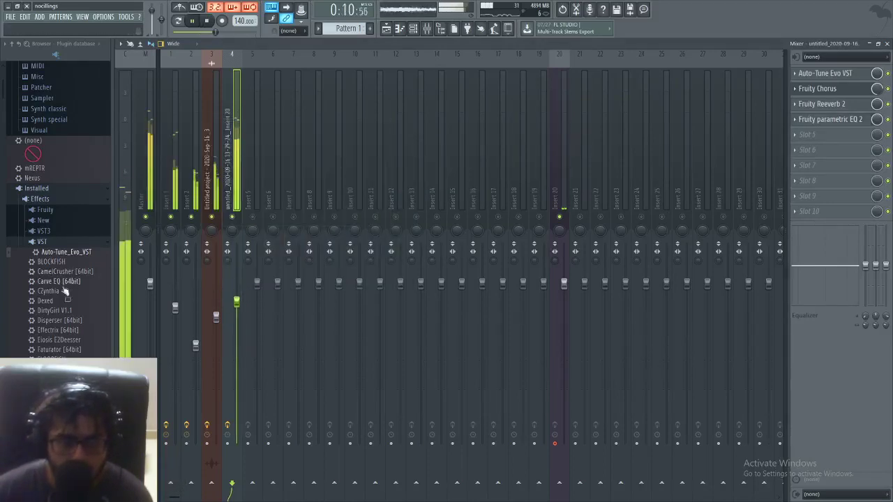
Step: Add HalfTime to insert 4 with a 1 Bar loop at 2x and place it in slot 2 after Auto-Tune Evo
scroll(65, 307, "down", 2)
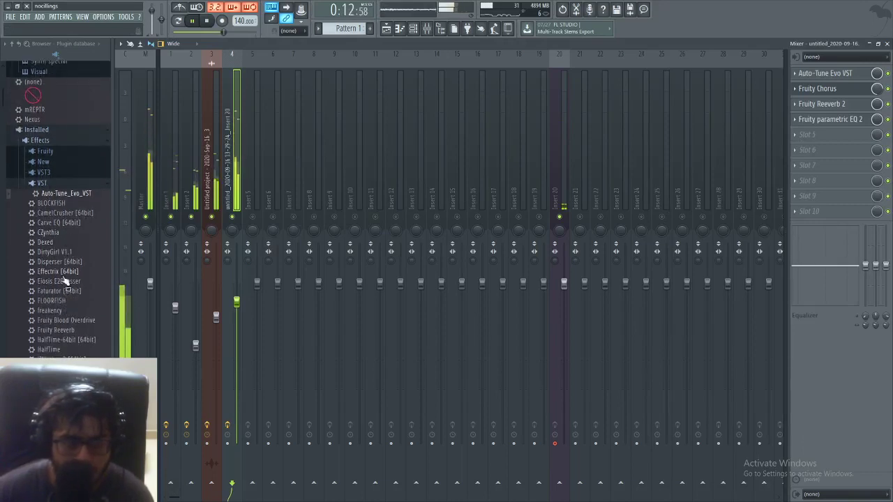
left_click_drag(50, 350, 235, 191)
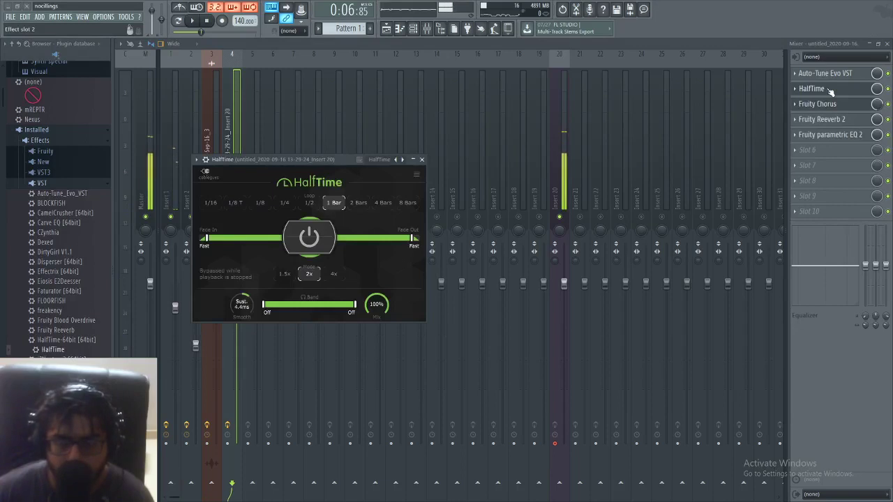
left_click(421, 159)
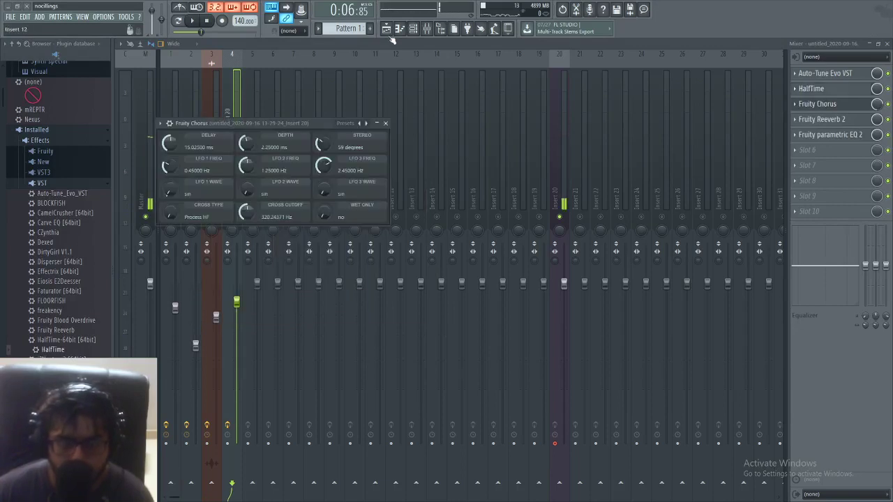
Step: Align the recorded clip on playlist track 3 so its first sound starts at bar 5
left_click(387, 29)
scroll(296, 191, "up", 3)
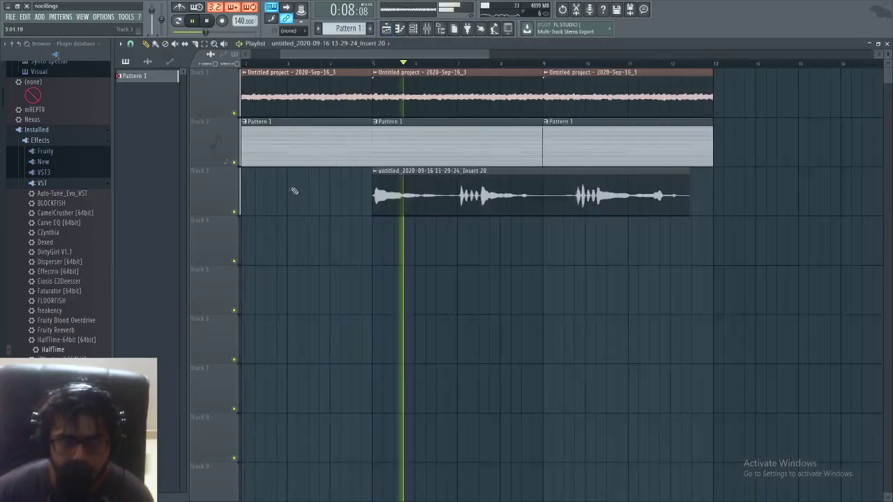
scroll(486, 213, "up", 1)
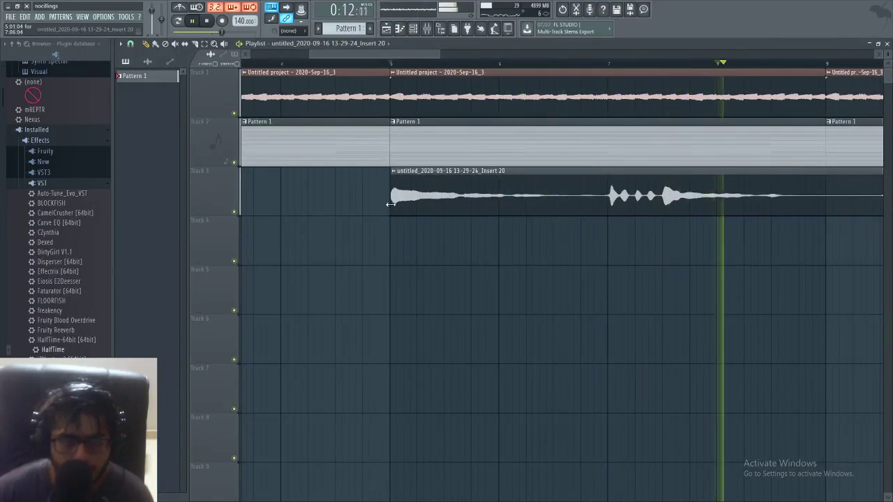
scroll(388, 204, "down", 3)
scroll(388, 204, "down", 4)
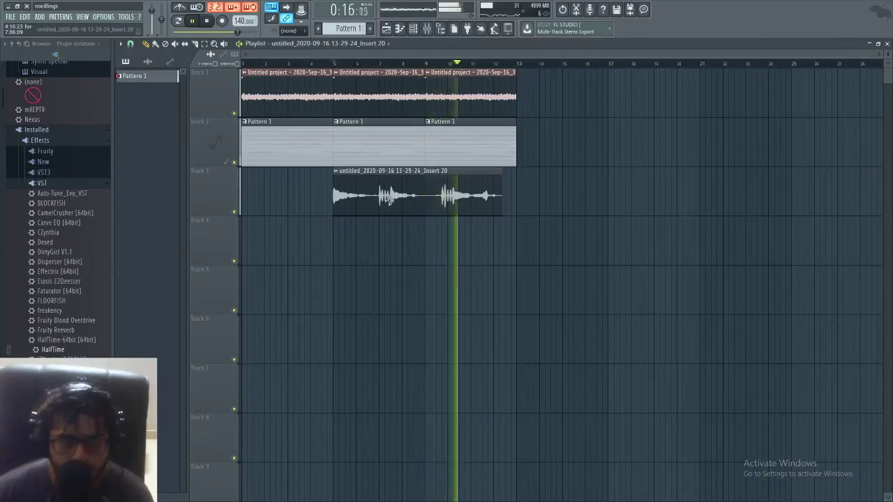
Step: Slice the recorded clip at bar 9 and shift the trimmed second part so its sound begins at bar 9
left_click(197, 45)
key("space")
key("space")
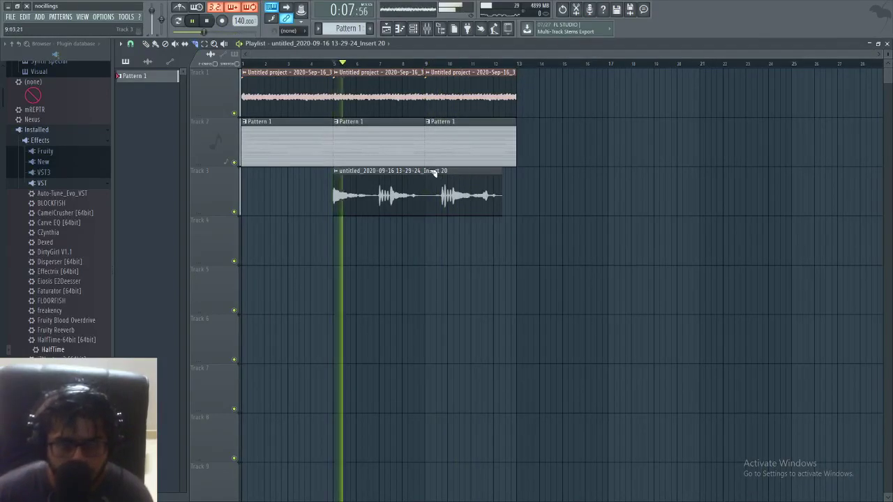
left_click_drag(434, 171, 433, 227)
left_click(146, 43)
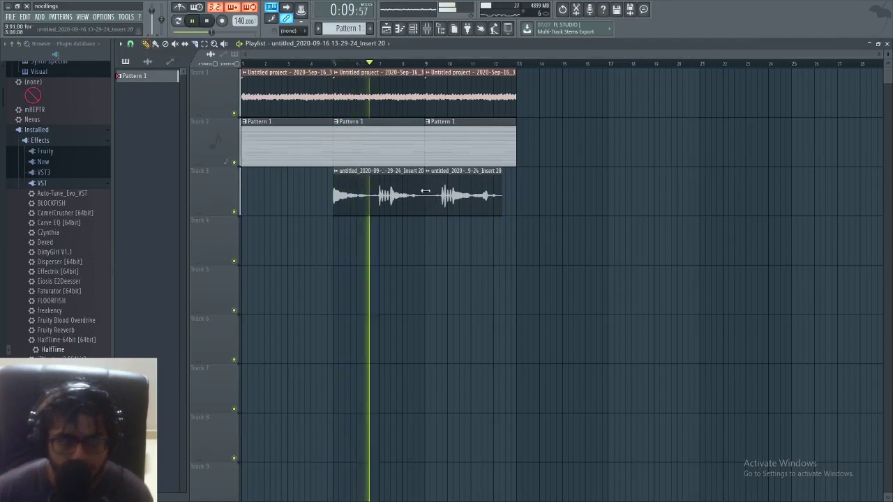
left_click_drag(425, 197, 434, 204)
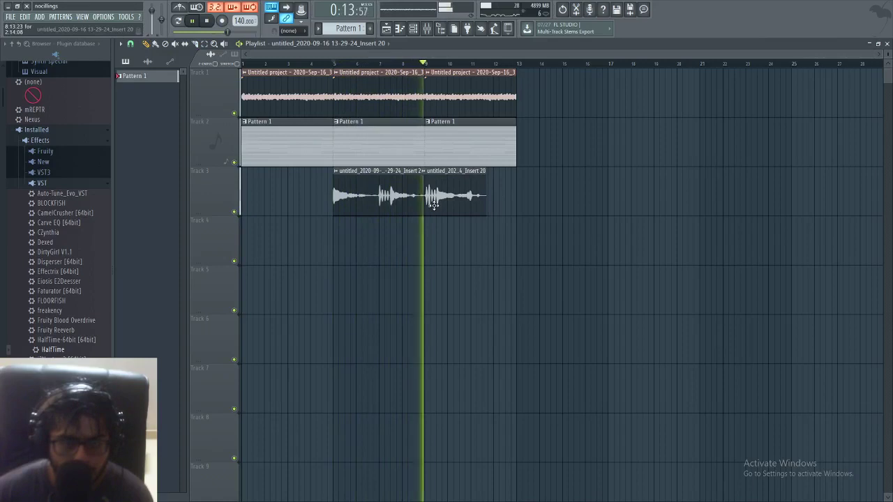
Step: Delete the second slice of the recording from track 3 and undo the deletion
right_click(440, 209)
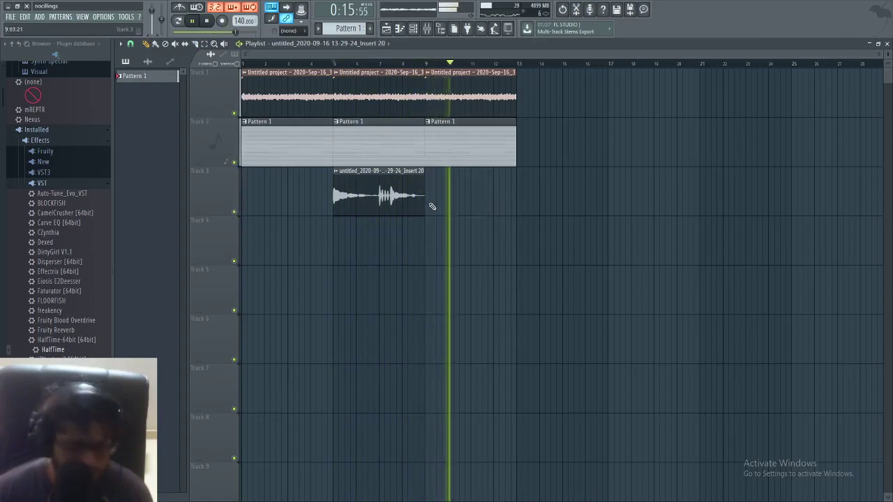
key("ctrl+z")
scroll(442, 207, "up", 2)
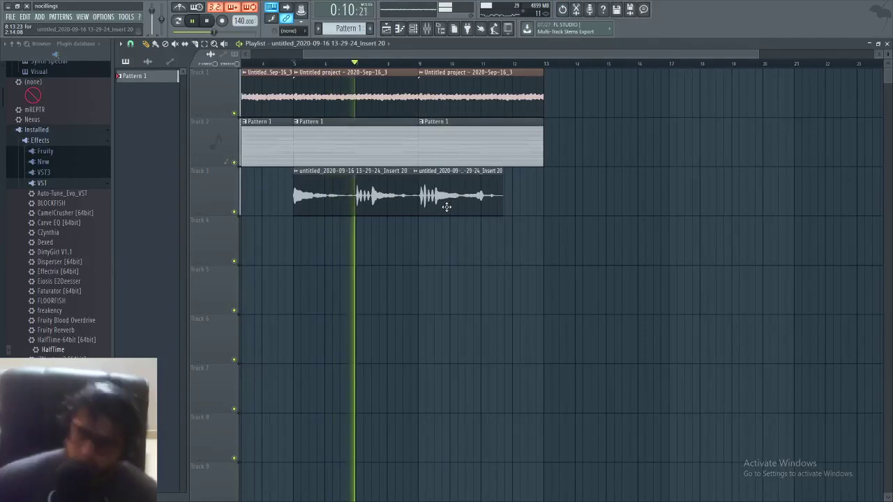
Step: Stop playback and trim the end of the second recorded clip on track 3 back to bar 11
scroll(447, 206, "up", 3)
scroll(425, 200, "up", 2)
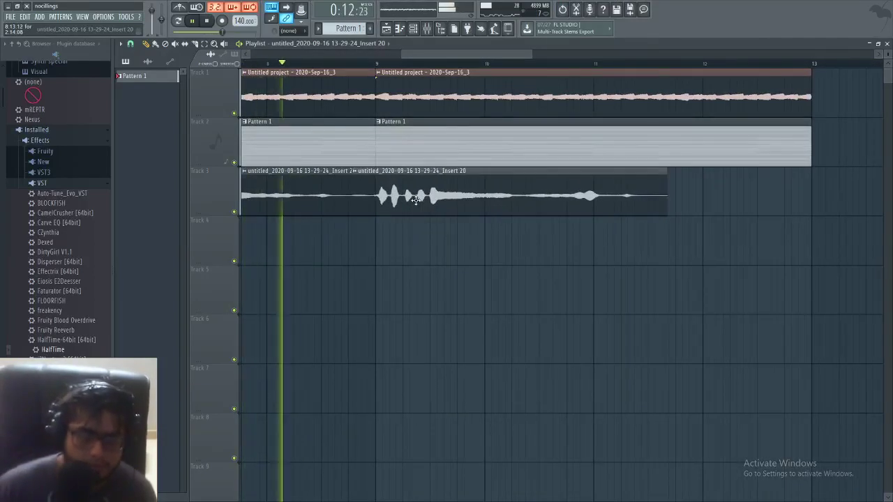
scroll(414, 200, "down", 3)
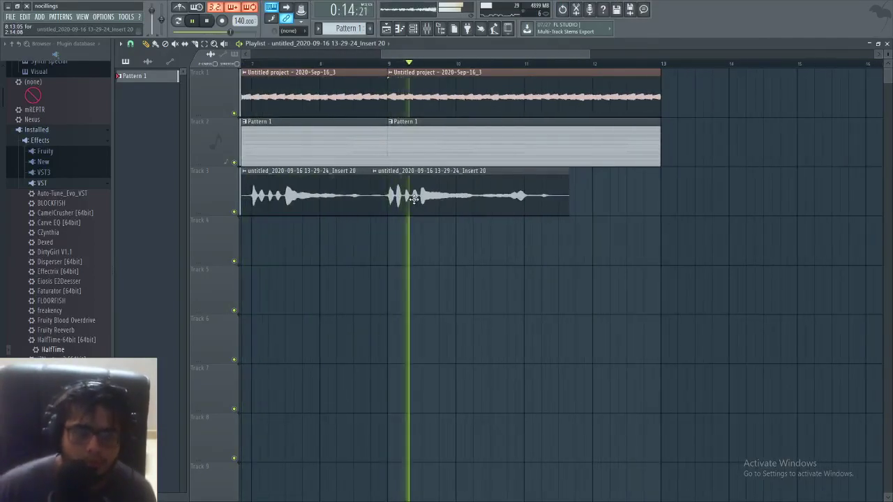
scroll(413, 199, "down", 2)
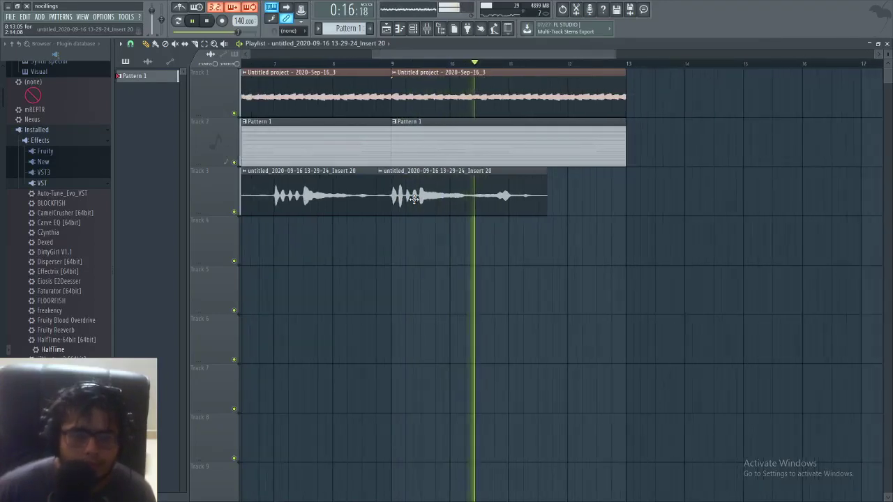
key("space")
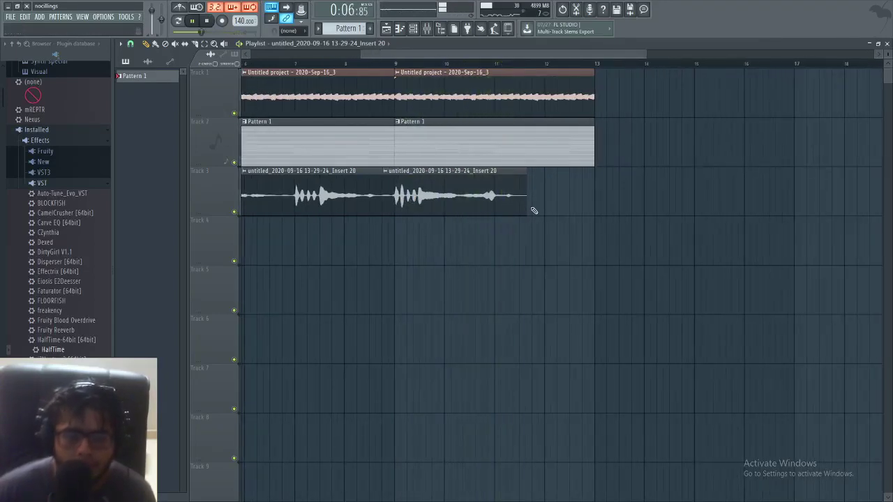
left_click_drag(527, 206, 496, 209)
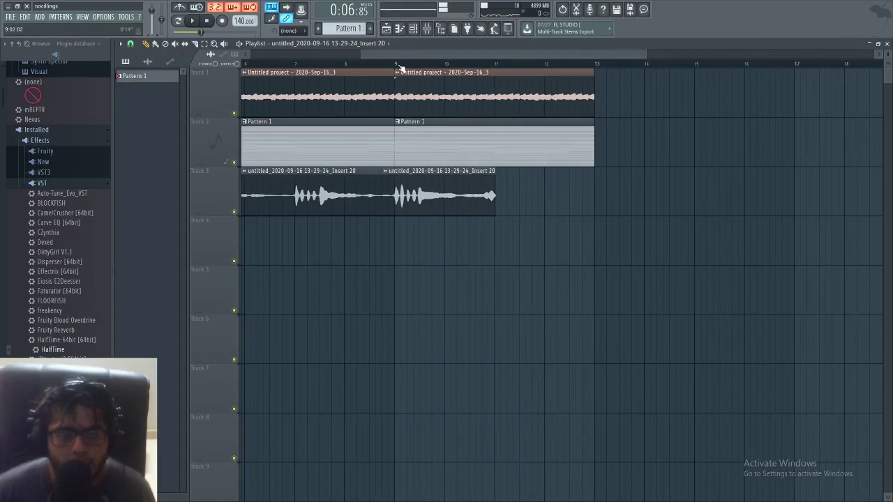
Step: Trim the empty beginning off the new recording on track 4 so it starts at bar 11, and play from there
scroll(453, 124, "down", 2)
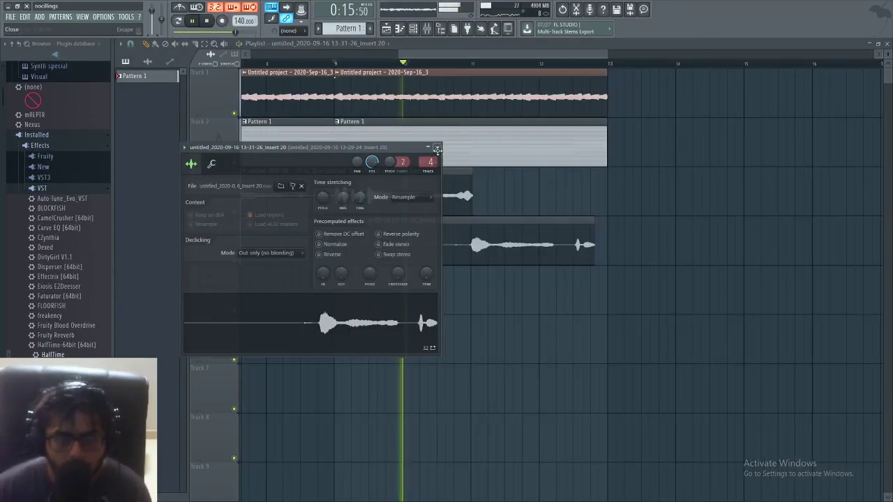
left_click_drag(330, 244, 493, 254)
key("space")
key("space")
left_click(496, 64)
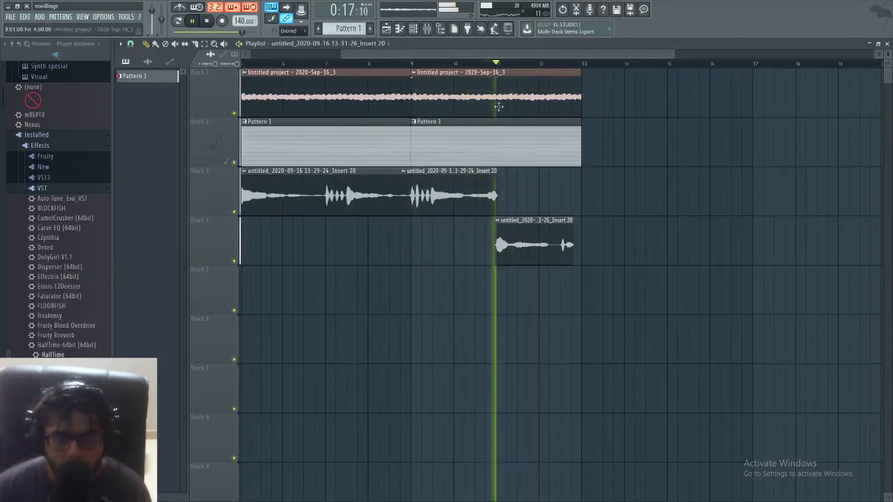
Step: Select bars 5 to 13 in the playlist for looped playback
scroll(520, 226, "up", 3)
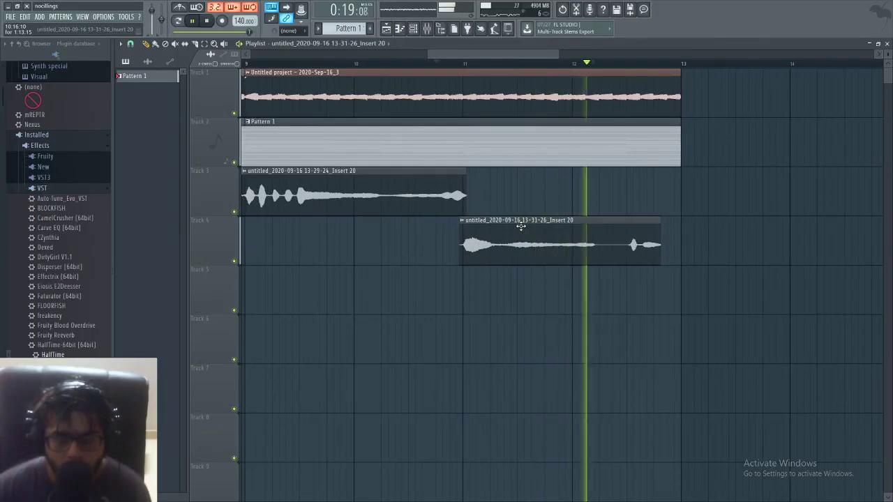
scroll(521, 226, "down", 4)
scroll(550, 235, "down", 1)
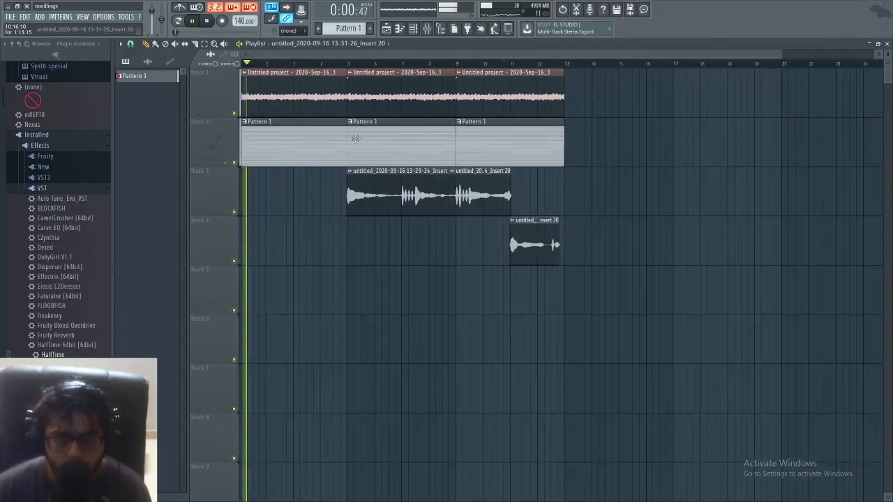
left_click_drag(353, 65, 567, 148)
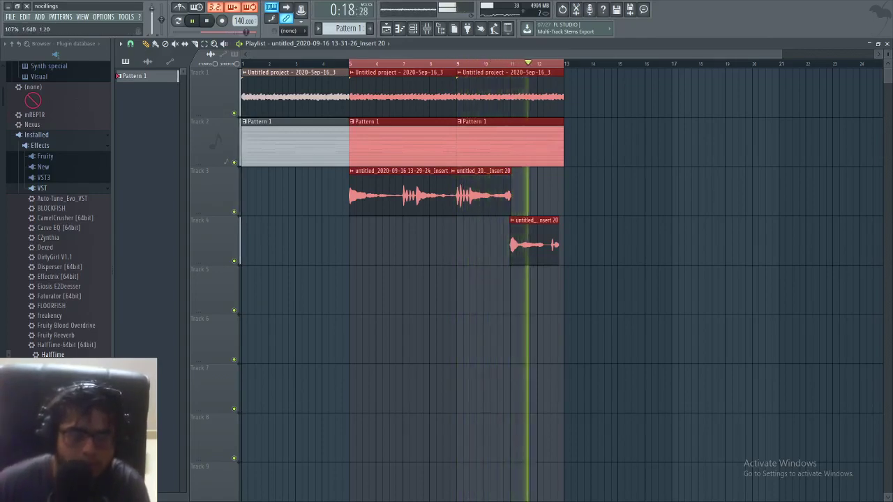
Step: In insert 4's Fruity parametric EQ 2, roll off the lows, dip a mid band and boost the high shelf
left_click(426, 28)
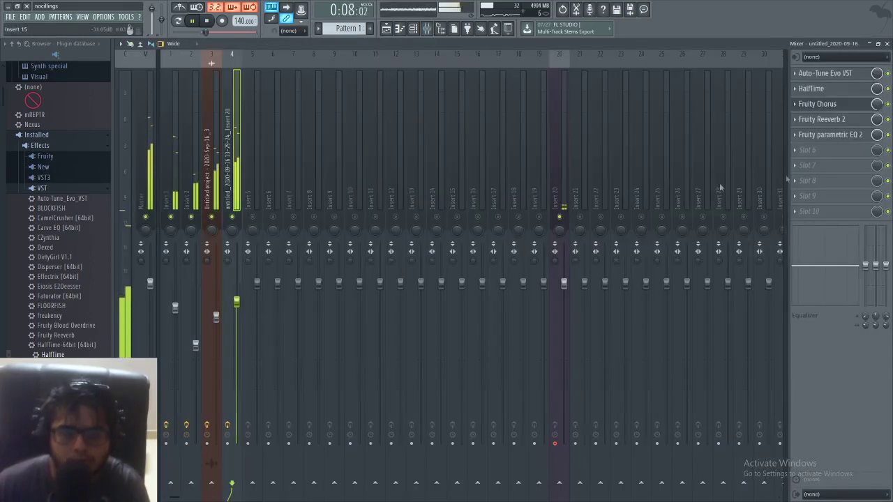
left_click(811, 151)
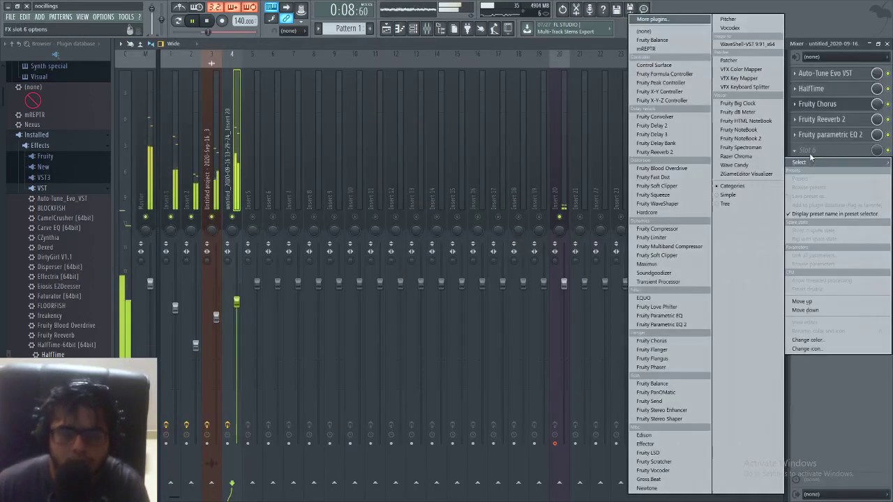
left_click(819, 135)
left_click(819, 135)
left_click_drag(289, 264, 253, 263)
left_click_drag(255, 261, 259, 262)
left_click_drag(347, 223, 335, 205)
left_click_drag(285, 222, 287, 240)
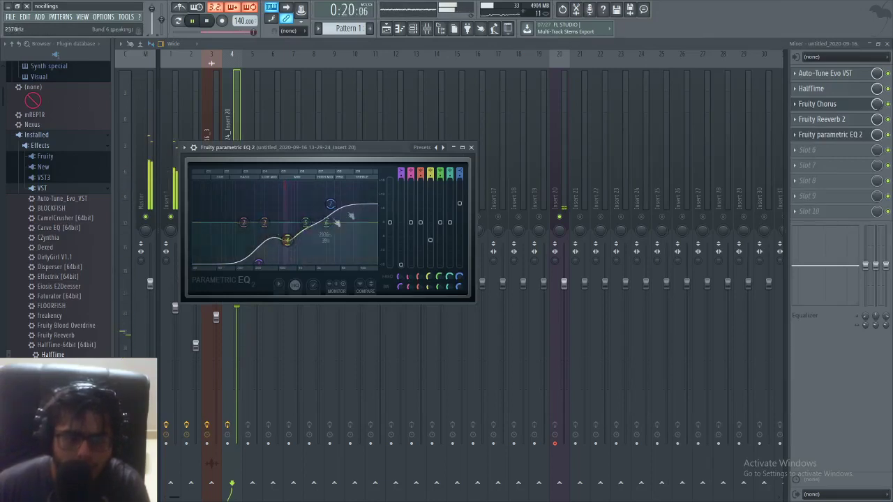
left_click(472, 148)
left_click(388, 124)
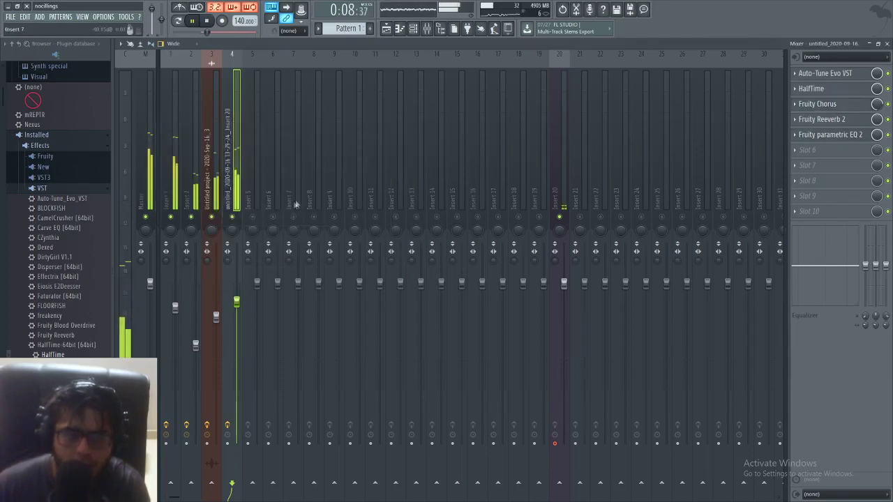
Step: Filter the channel rack to the Unsorted channels
left_click(413, 28)
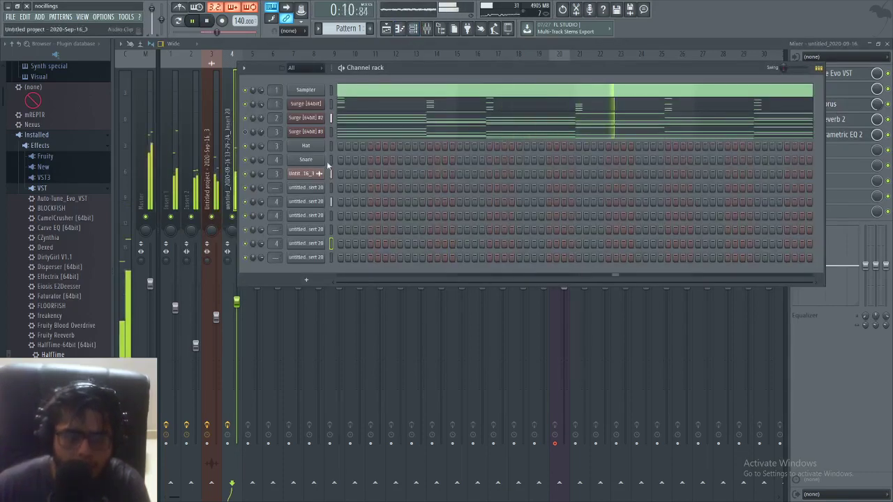
left_click(313, 68)
left_click(300, 99)
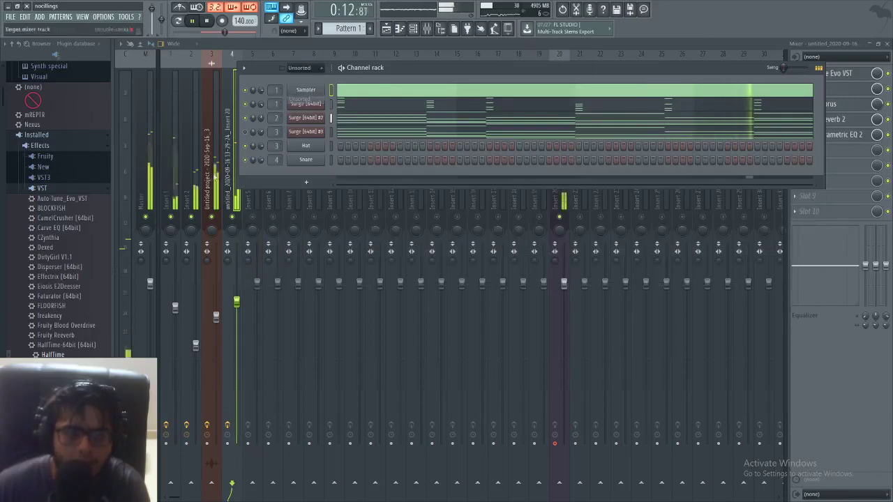
Step: Set the fader of mixer insert 3 to about -4.6 dB, then stop and restart playback
left_click(214, 314)
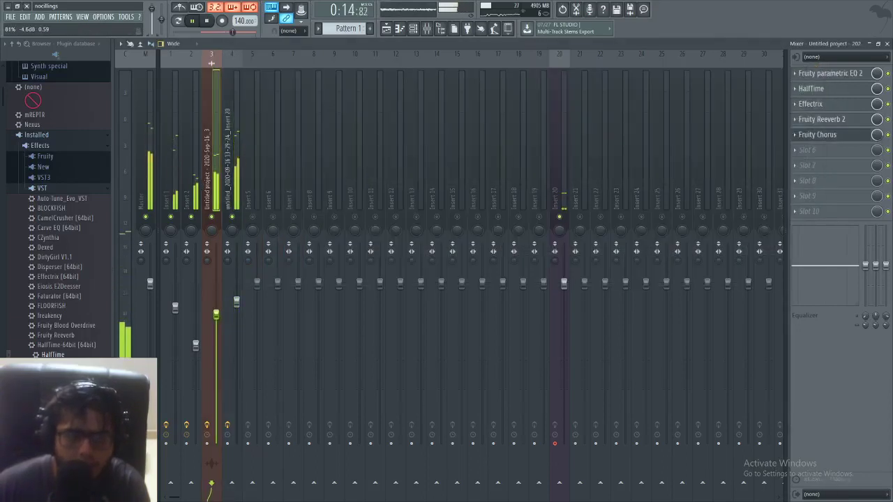
key("space")
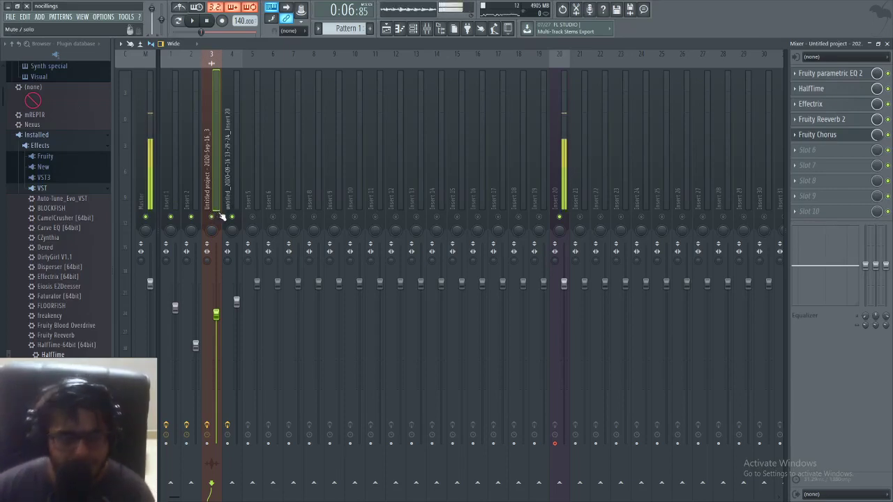
left_click(222, 217)
key("space")
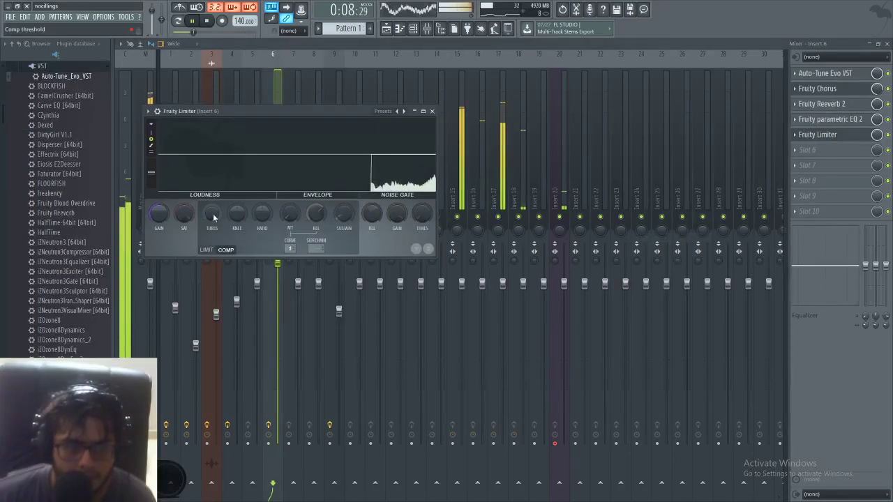
Step: Compress insert 6 with Fruity Limiter: threshold about -17 dB, ratio 2.9:1, shorter release and about 2.2 dB of gain
left_click_drag(214, 217, 214, 254)
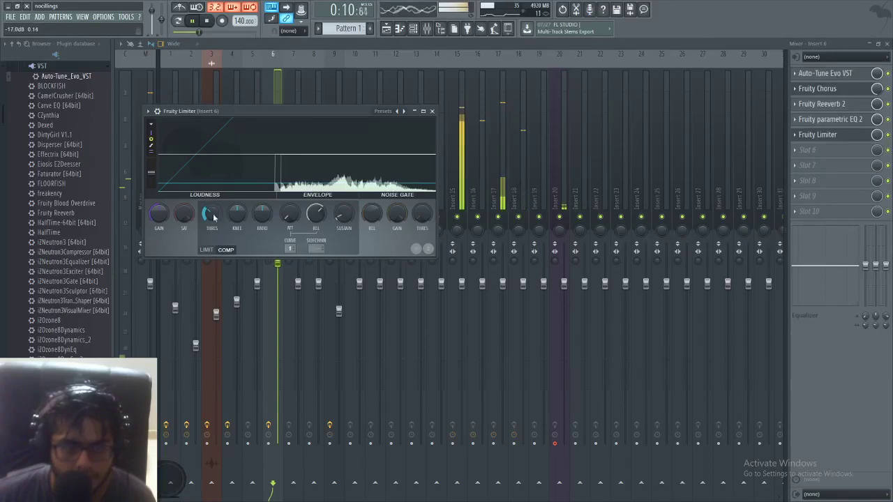
left_click_drag(263, 214, 262, 195)
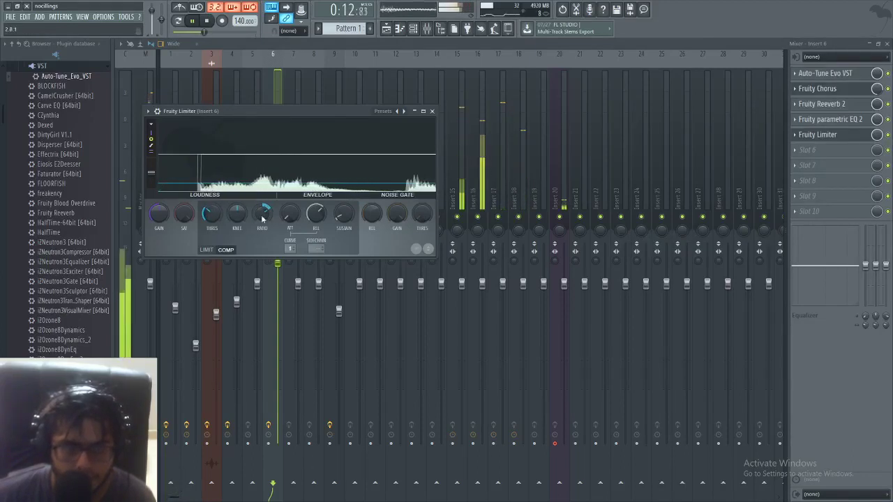
left_click_drag(322, 214, 293, 213)
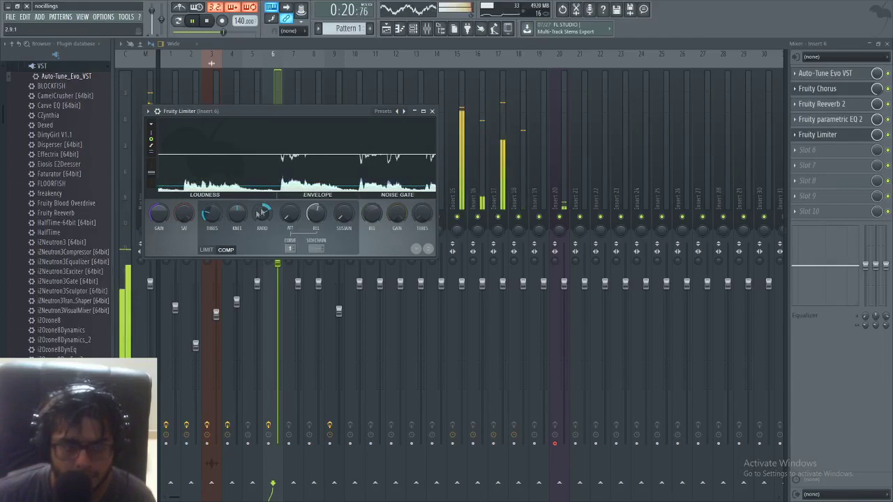
left_click_drag(161, 215, 160, 203)
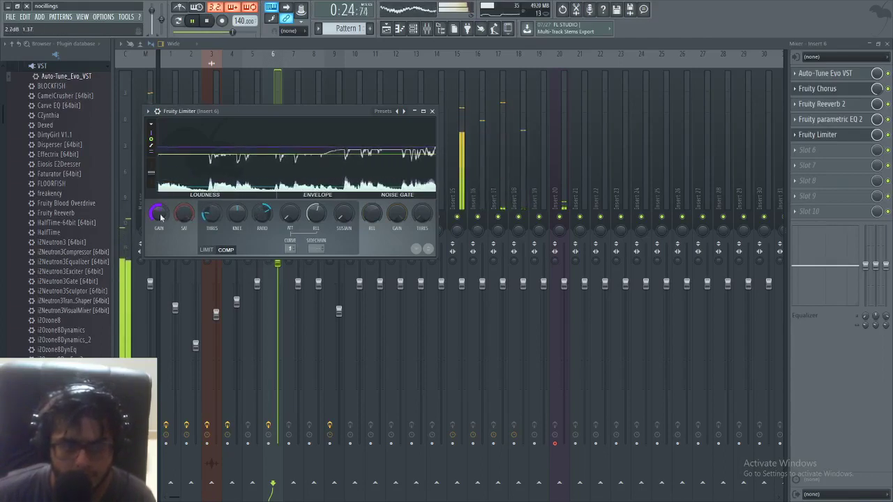
left_click(433, 112)
Step: Review the whole arrangement in the playlist during playback, then stop playback
left_click(389, 33)
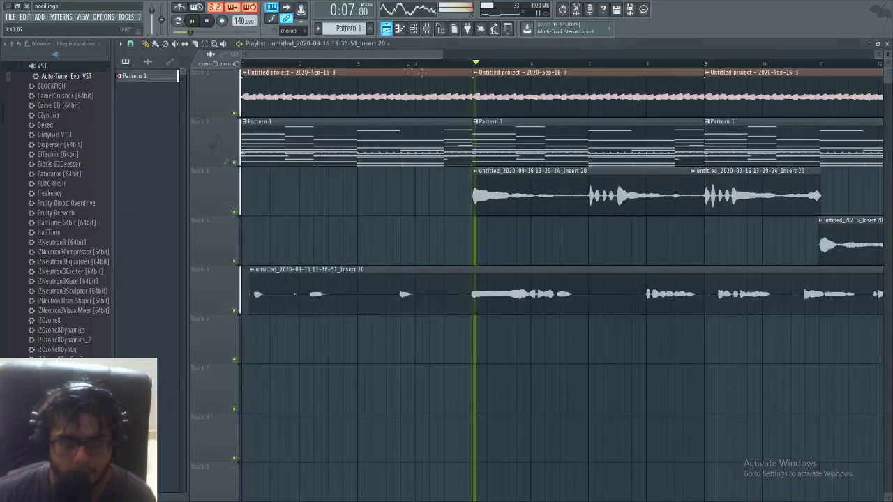
scroll(382, 296, "down", 4)
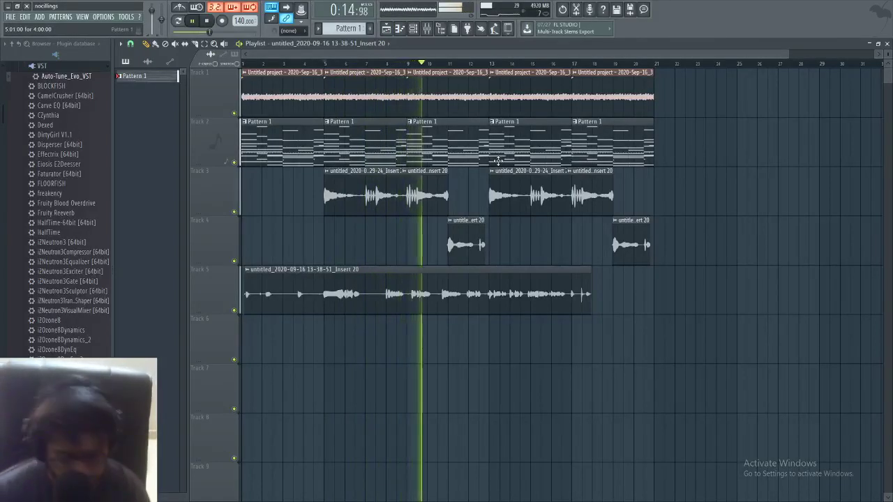
key("space")
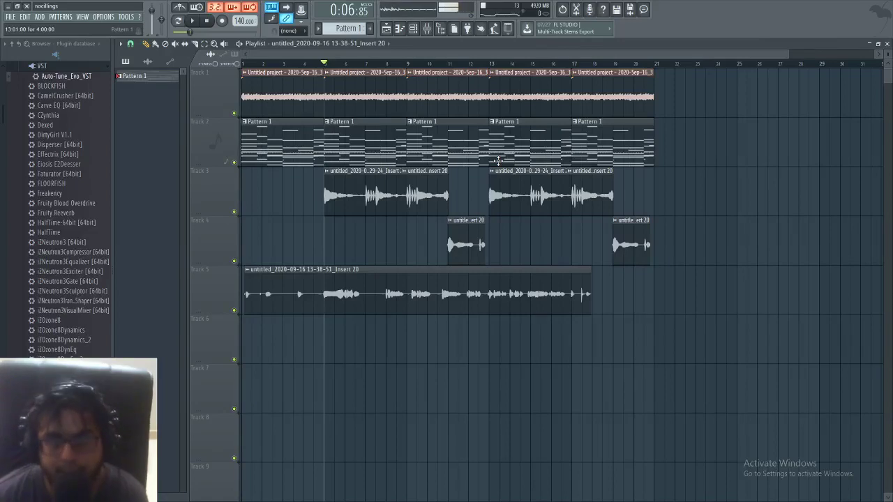